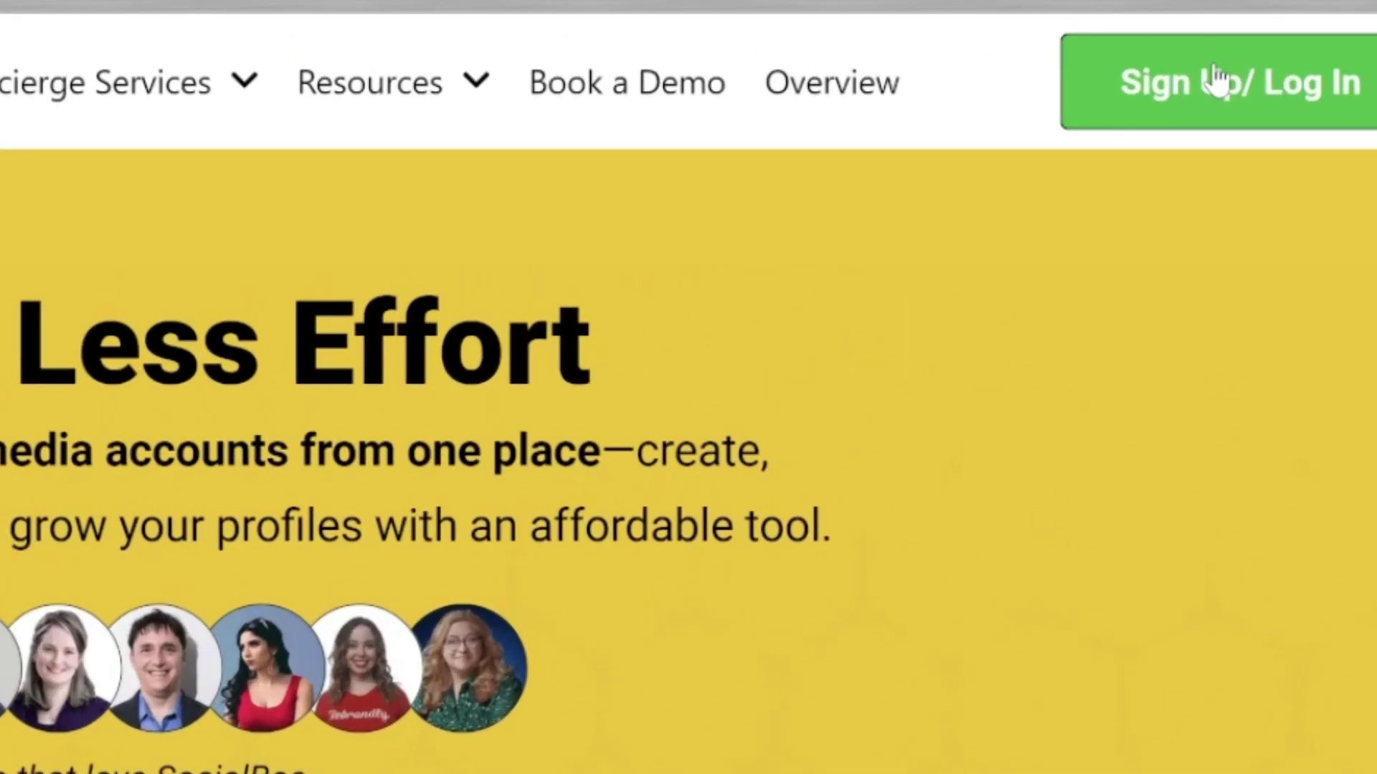
# Step: Go from the socialbee.com homepage to the sign-in page and scroll to the sign-up link
pyautogui.click(1216, 81)
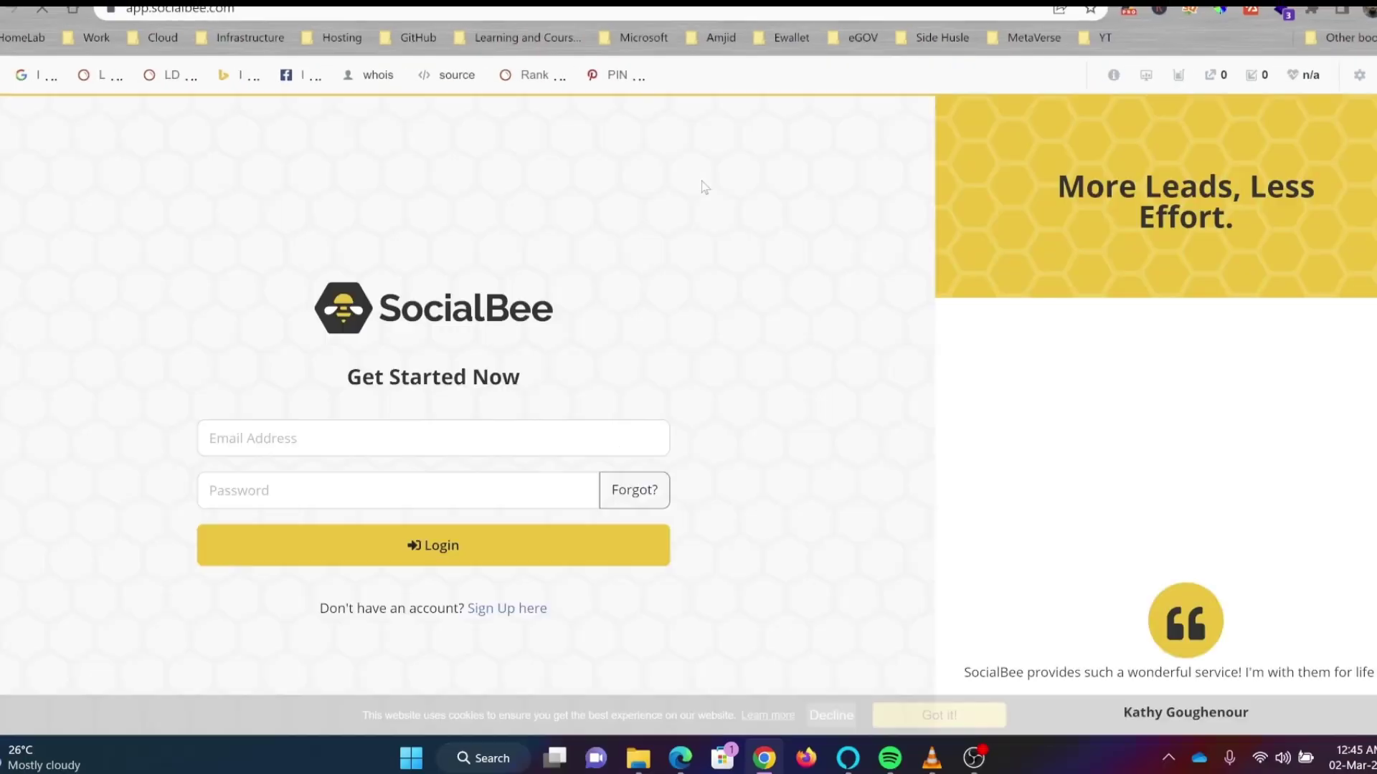
pyautogui.click(250, 444)
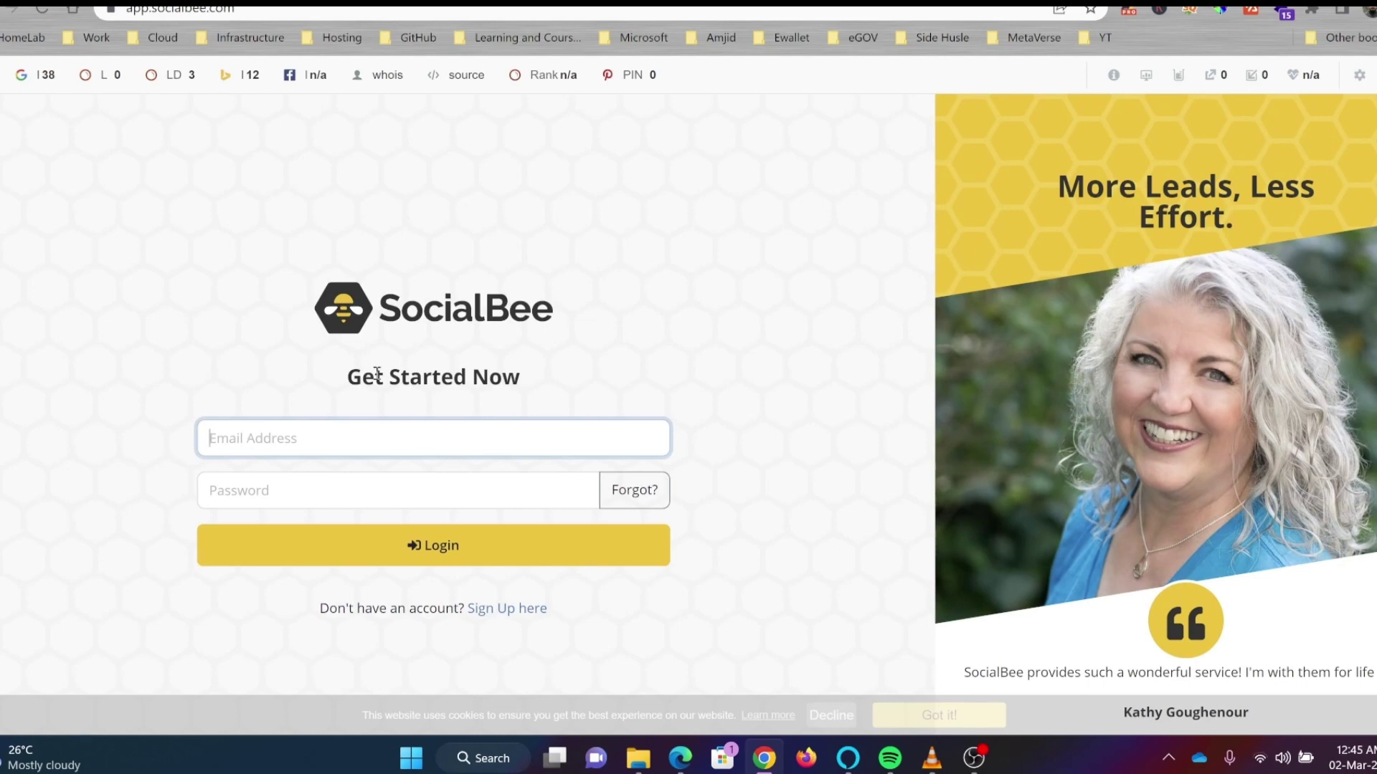
pyautogui.scroll(-1, 429, 571)
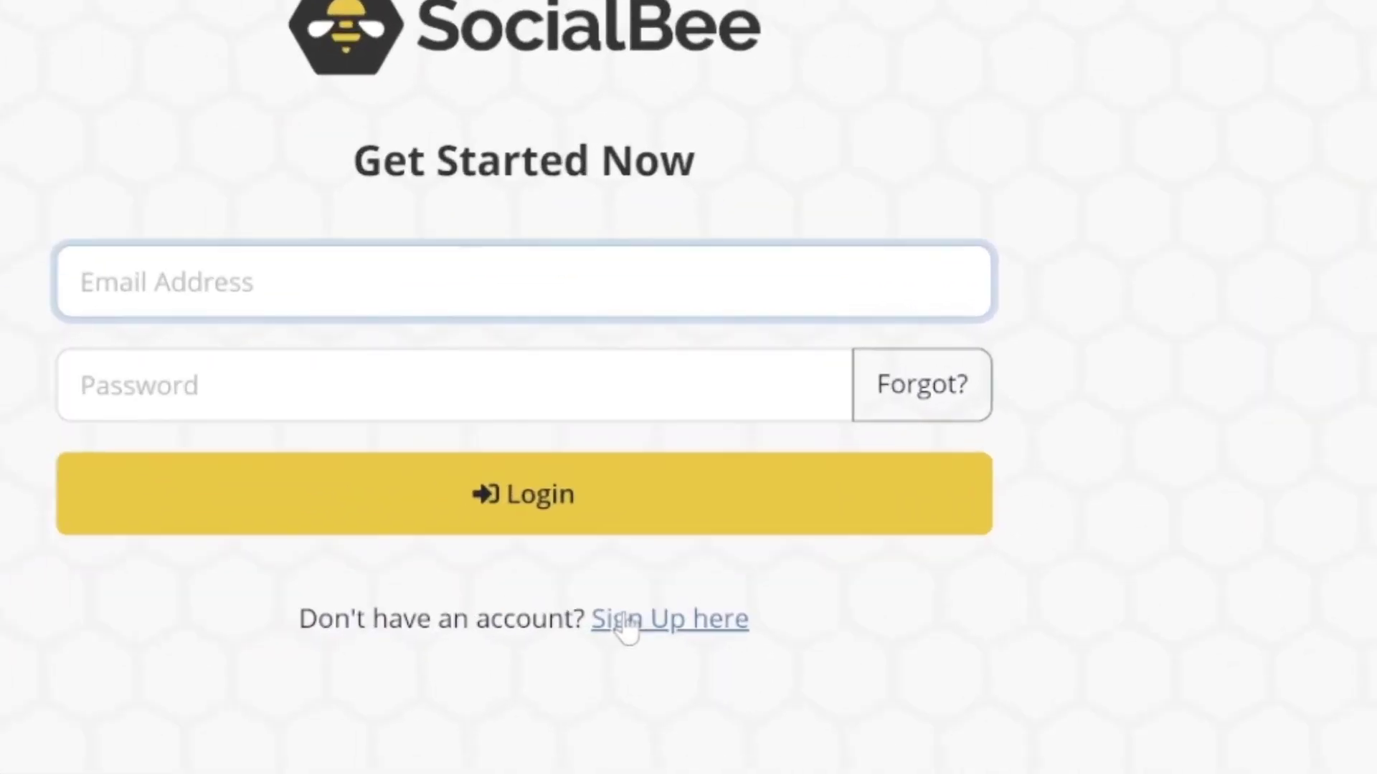
# Step: Switch to account creation and enter the new account's e-mail and password
pyautogui.click(488, 571)
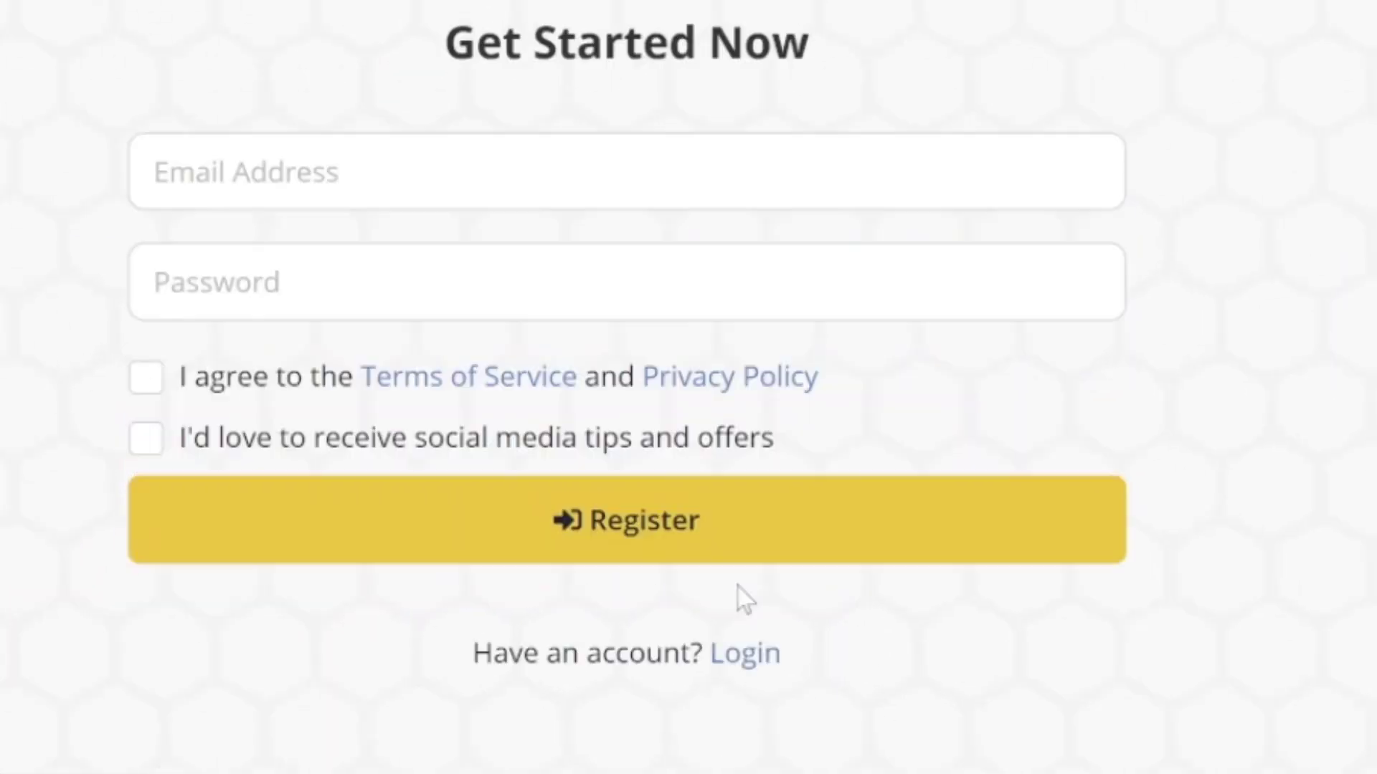
pyautogui.click(522, 199)
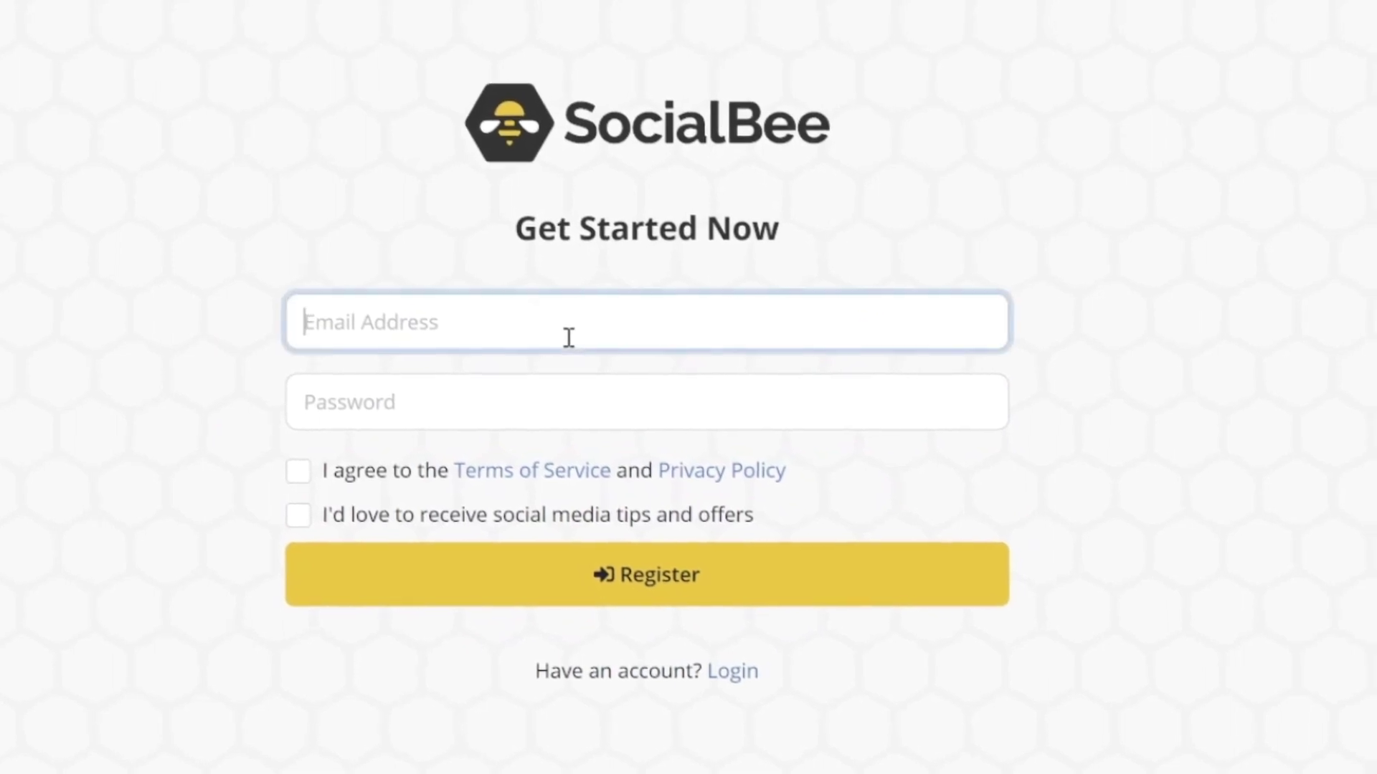
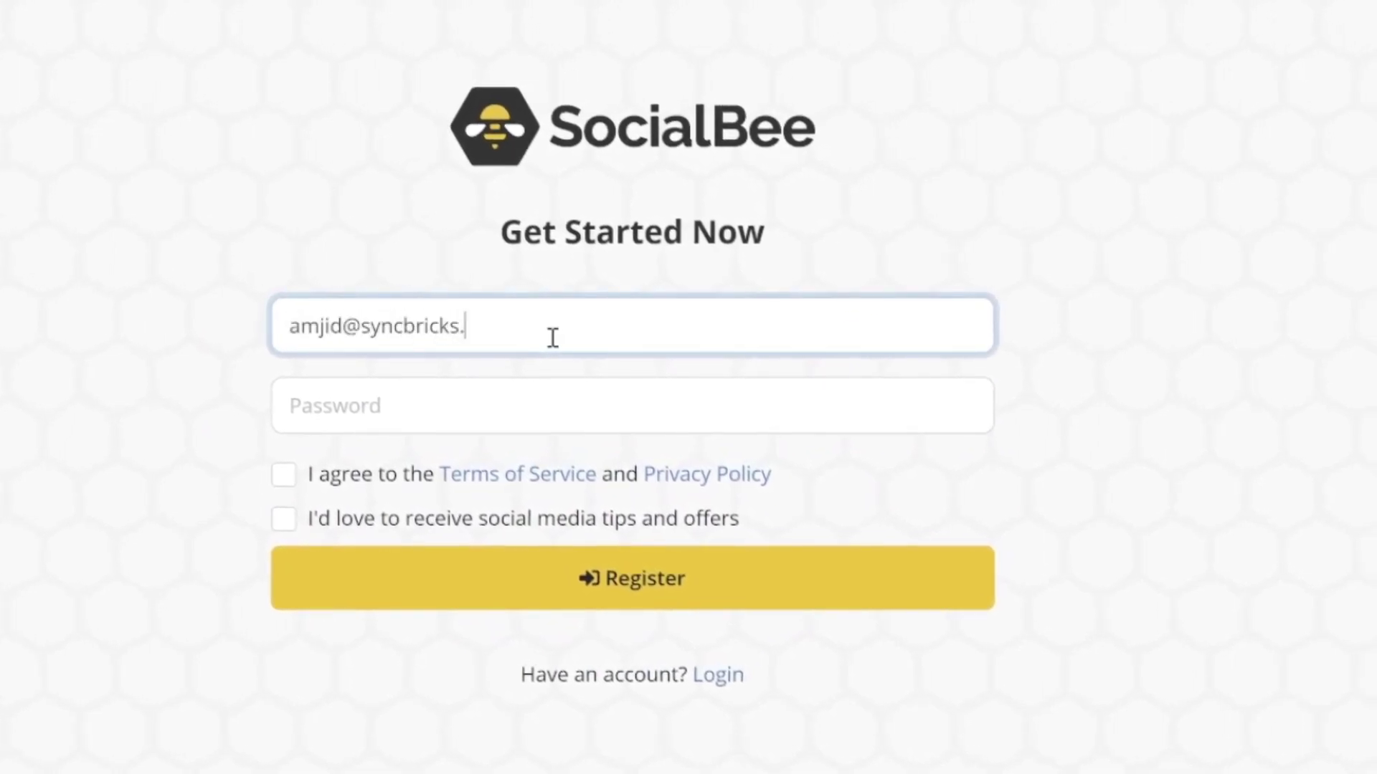
pyautogui.press('Tab')
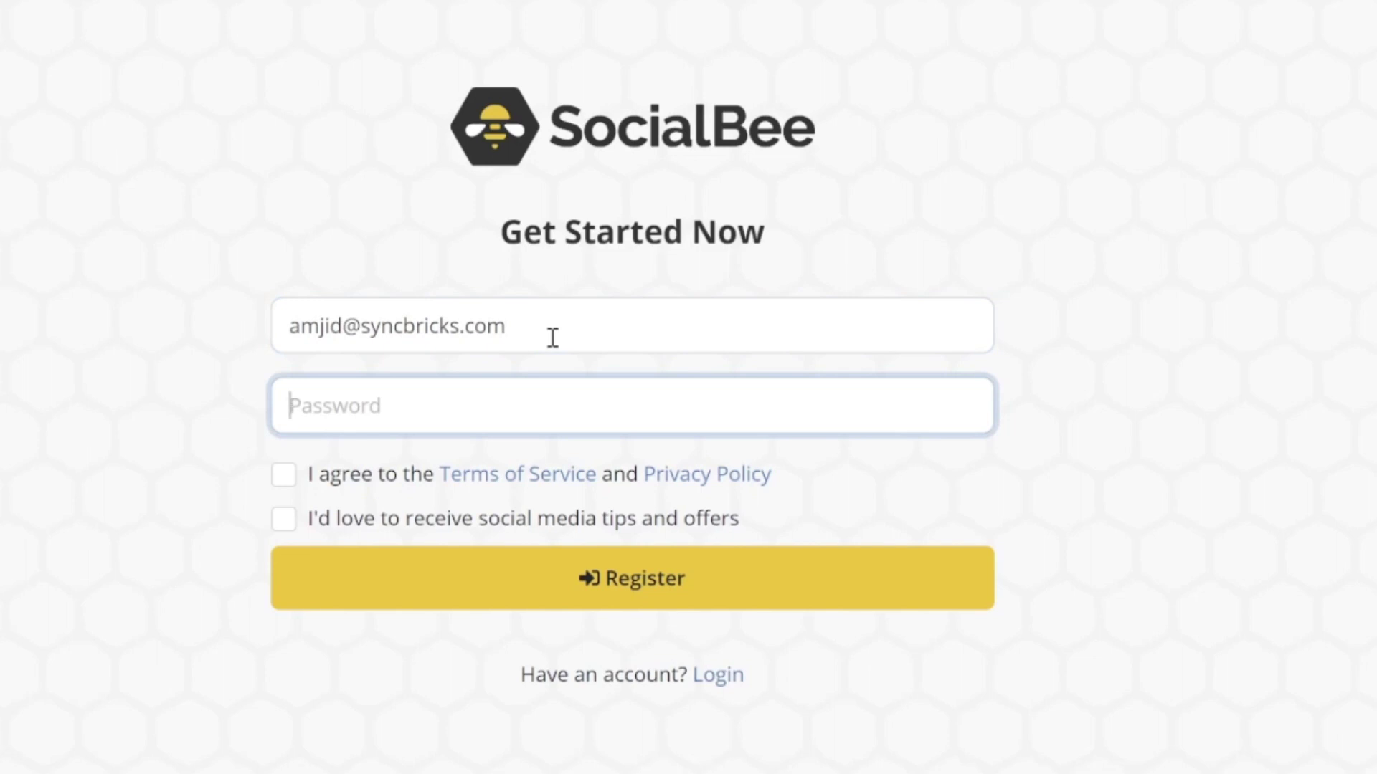
pyautogui.write('•')
# Step: Accept the Terms of Service, leave the tips and offers box unticked, and register
pyautogui.click(284, 473)
pyautogui.click(284, 518)
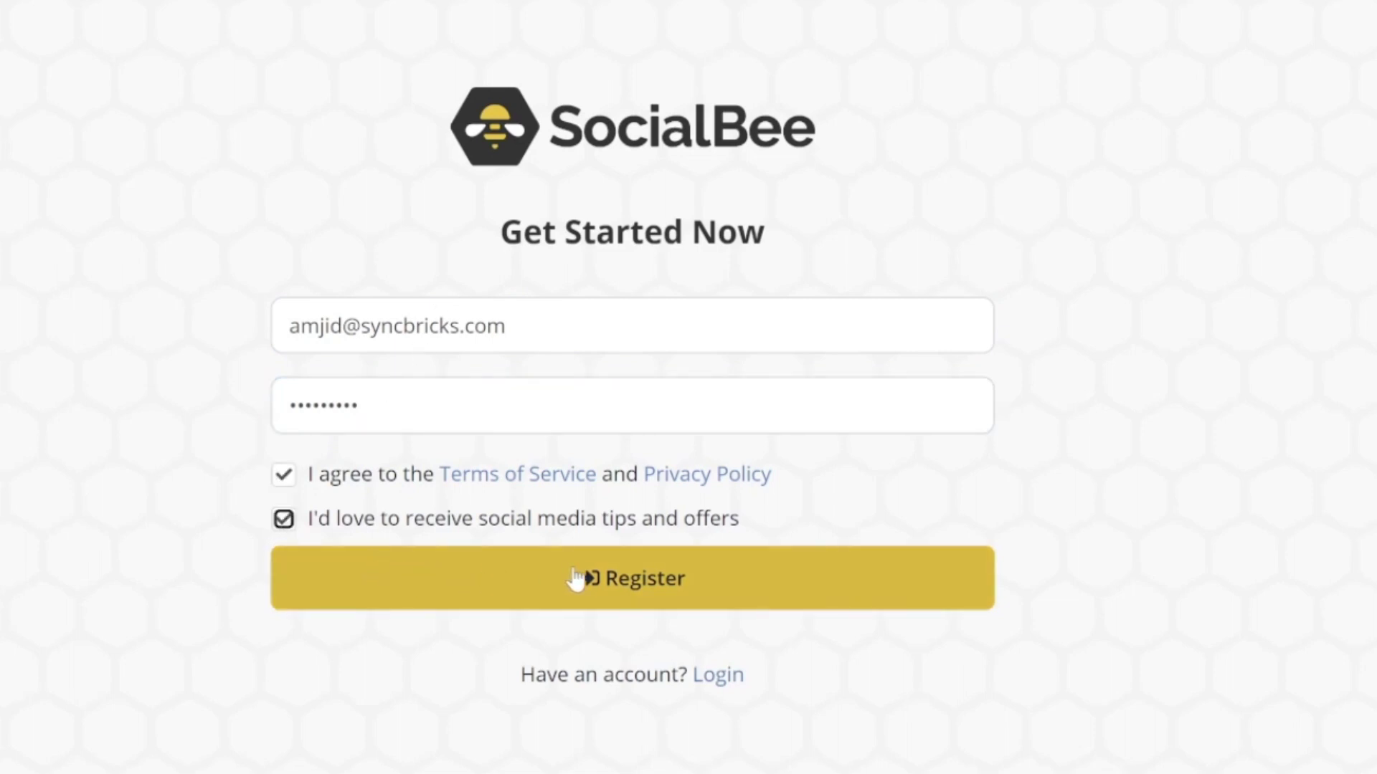
pyautogui.click(283, 518)
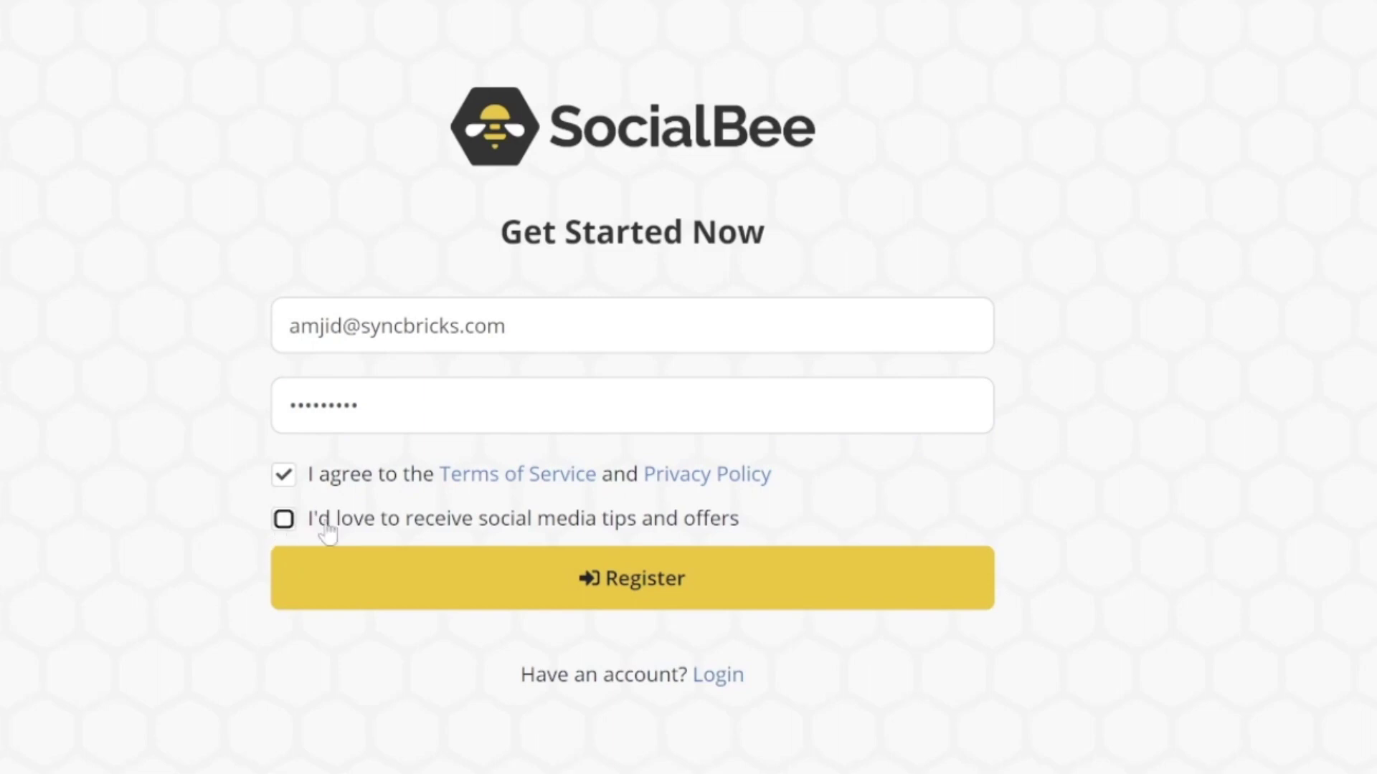
pyautogui.click(665, 592)
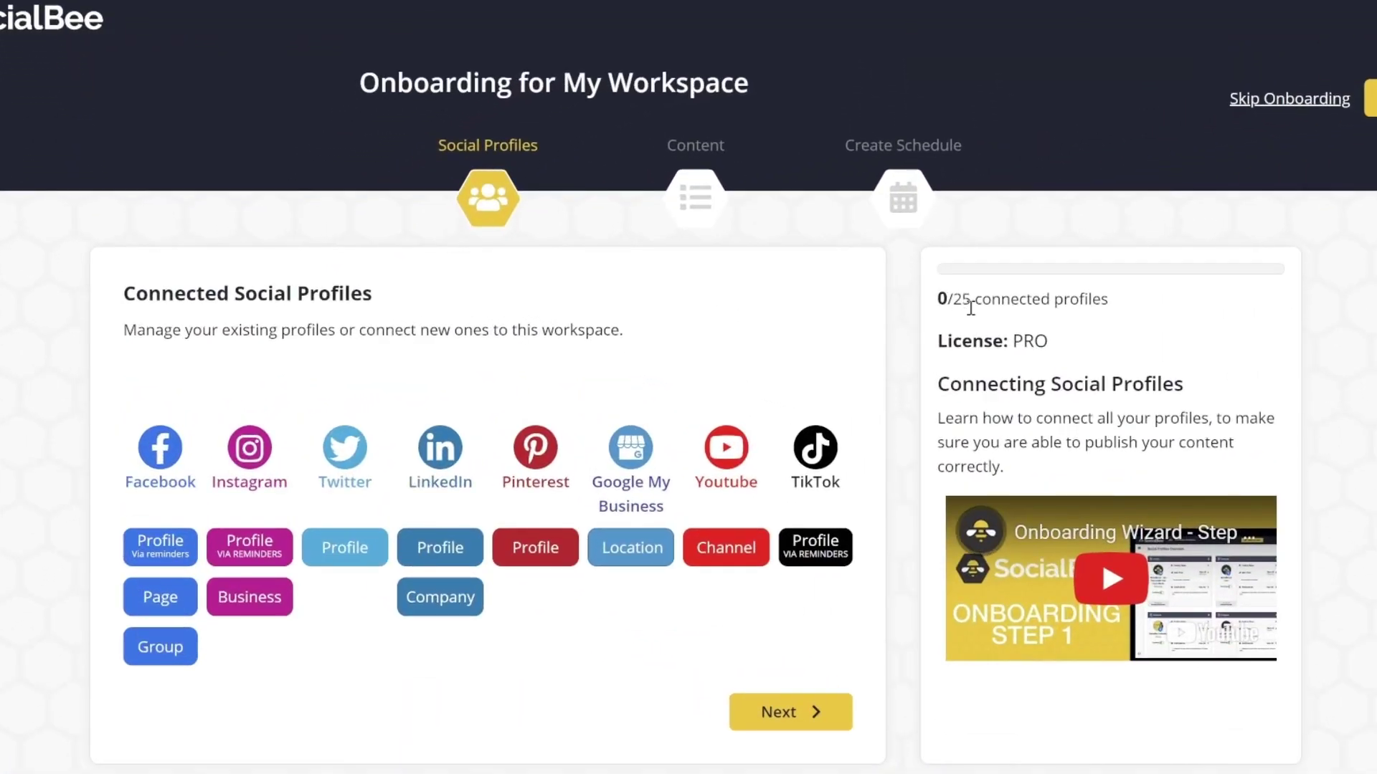
# Step: Connect a Facebook Page by authorizing SocialBee, then add a Twitter profile
pyautogui.tripleClick(954, 299)
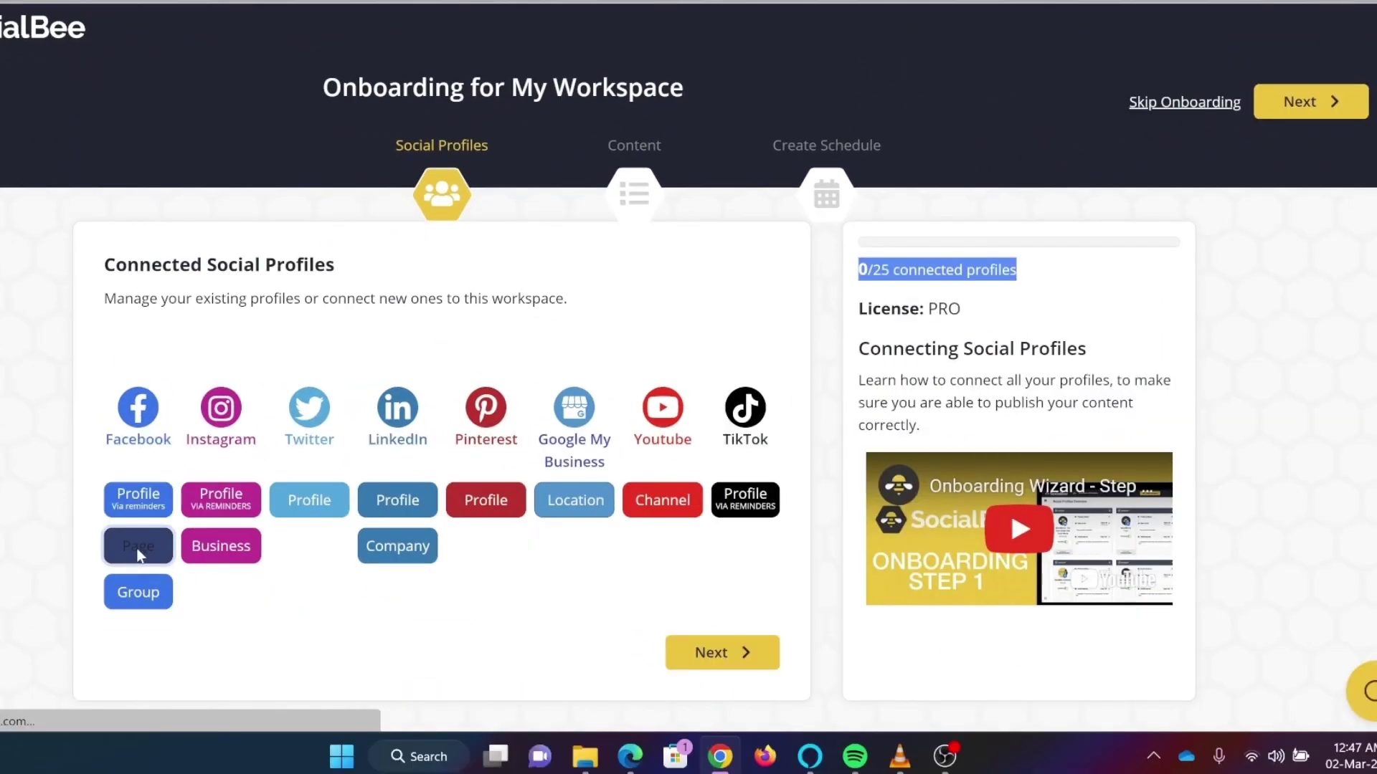
pyautogui.click(138, 552)
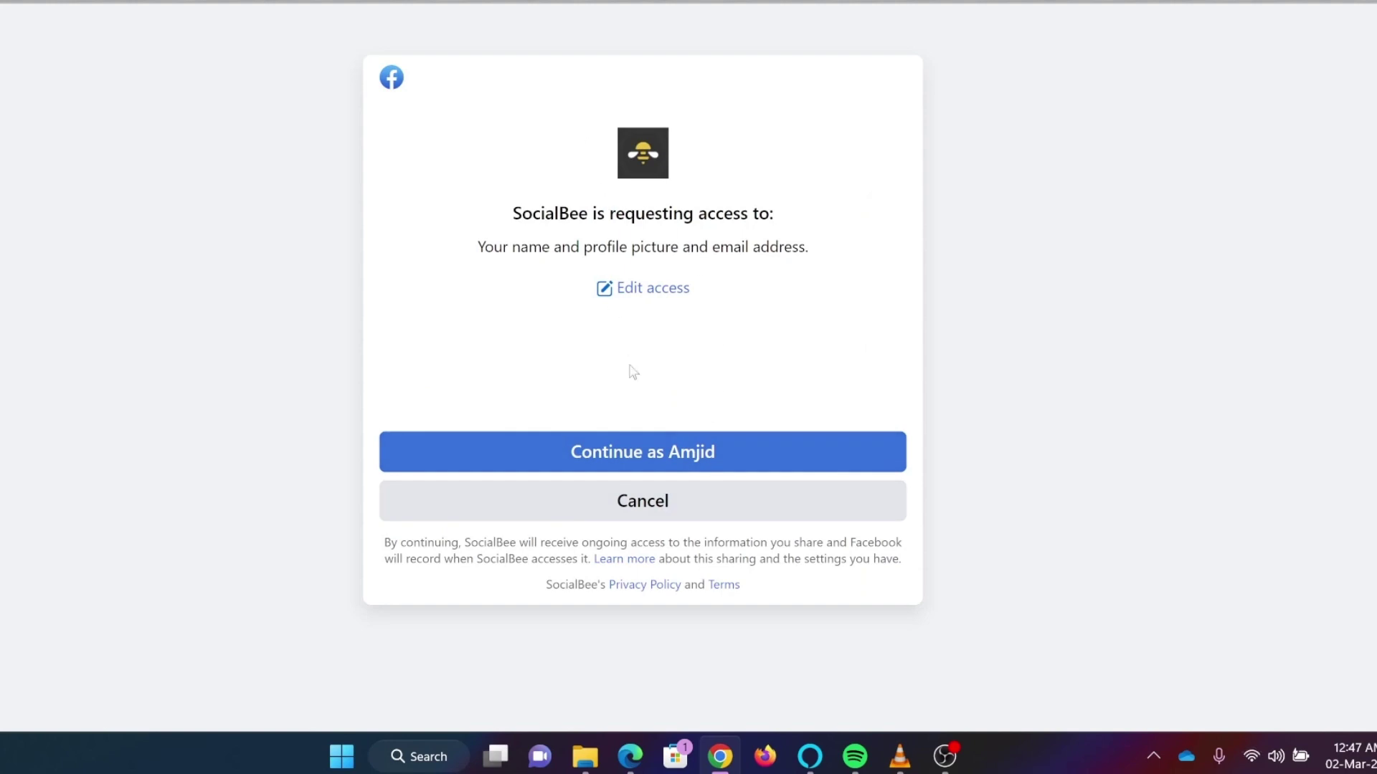
pyautogui.click(611, 448)
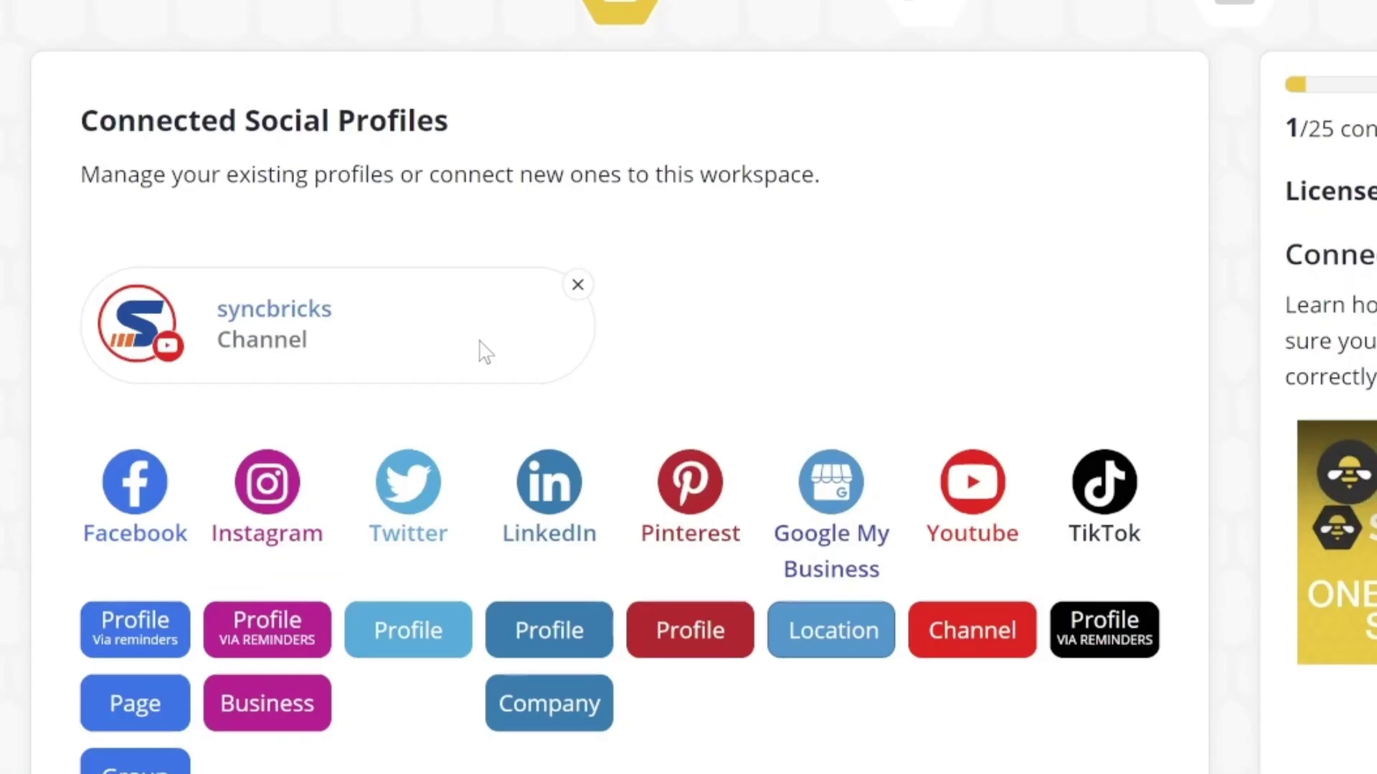
pyautogui.scroll(-2, 482, 351)
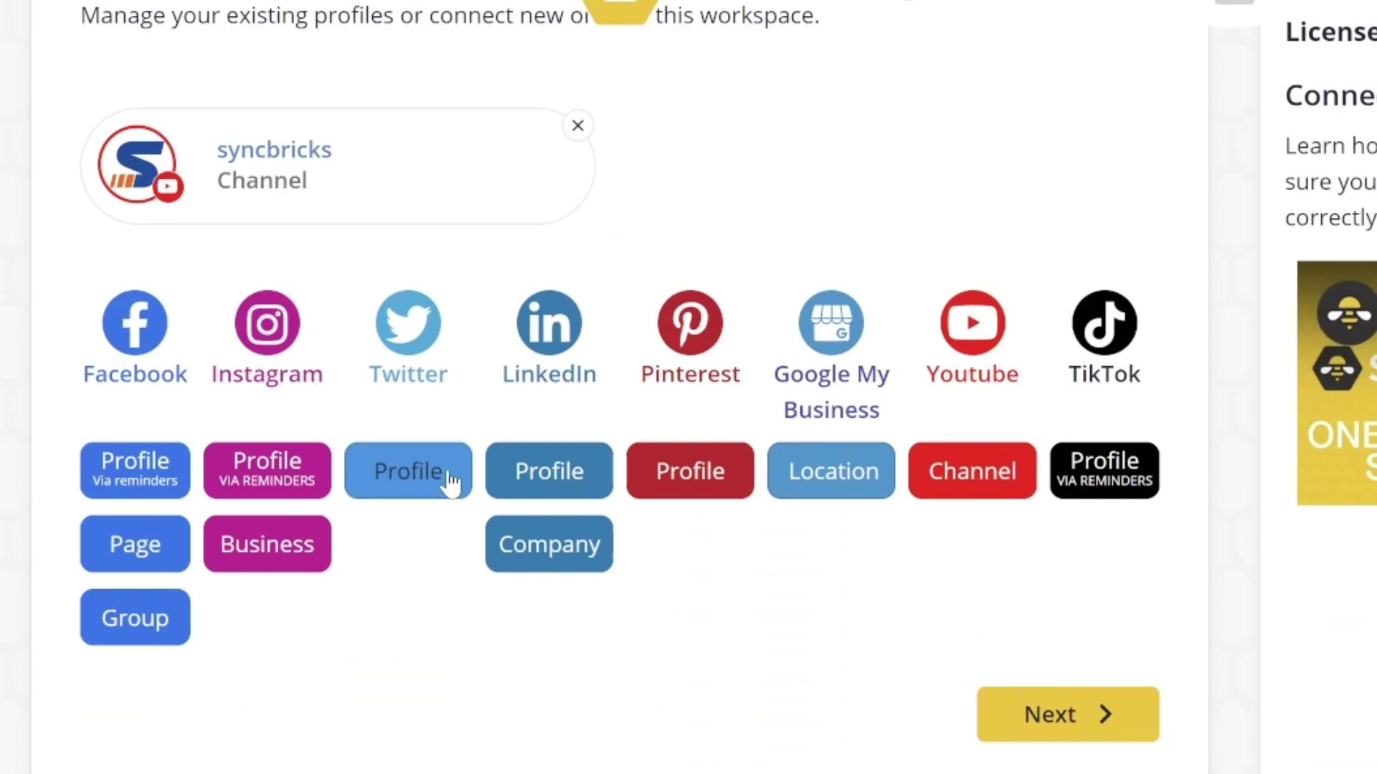
pyautogui.click(426, 476)
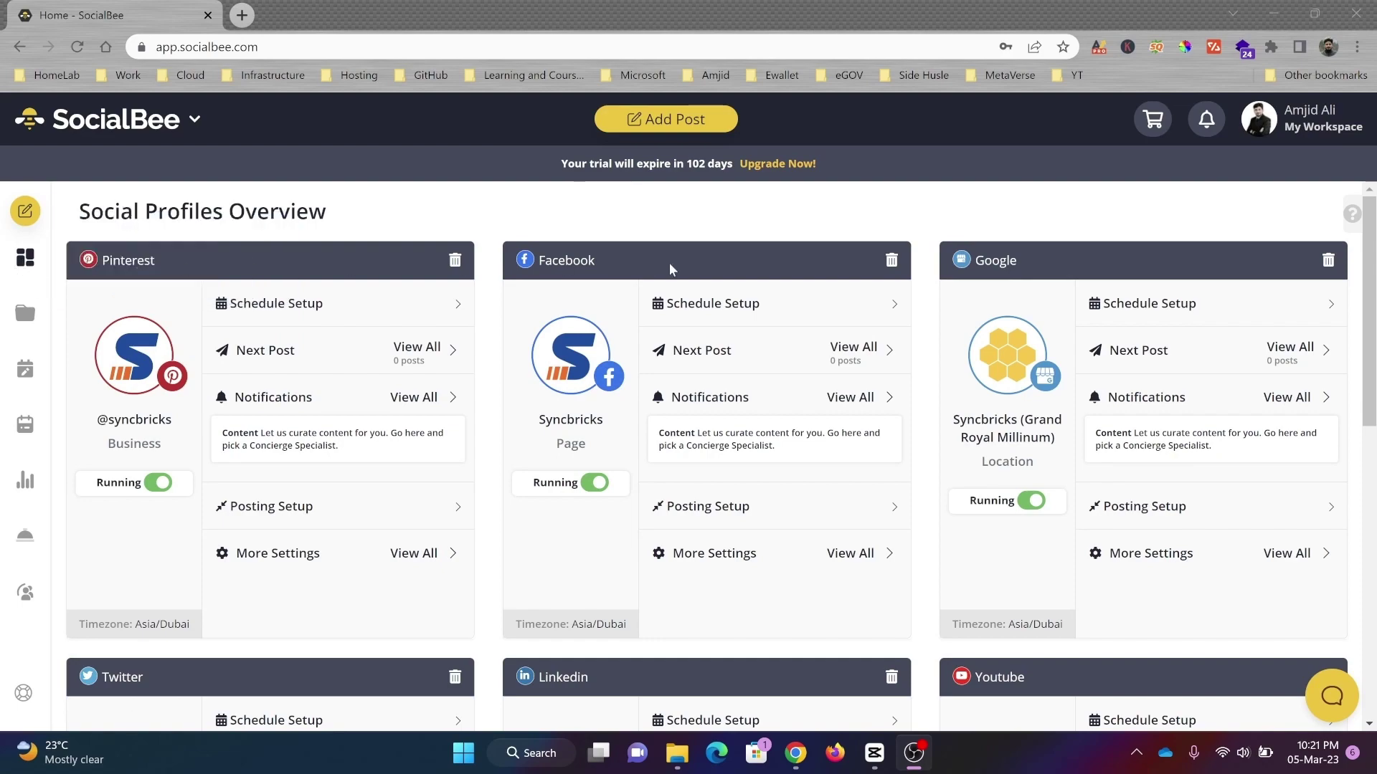
pyautogui.scroll(-4, 1059, 288)
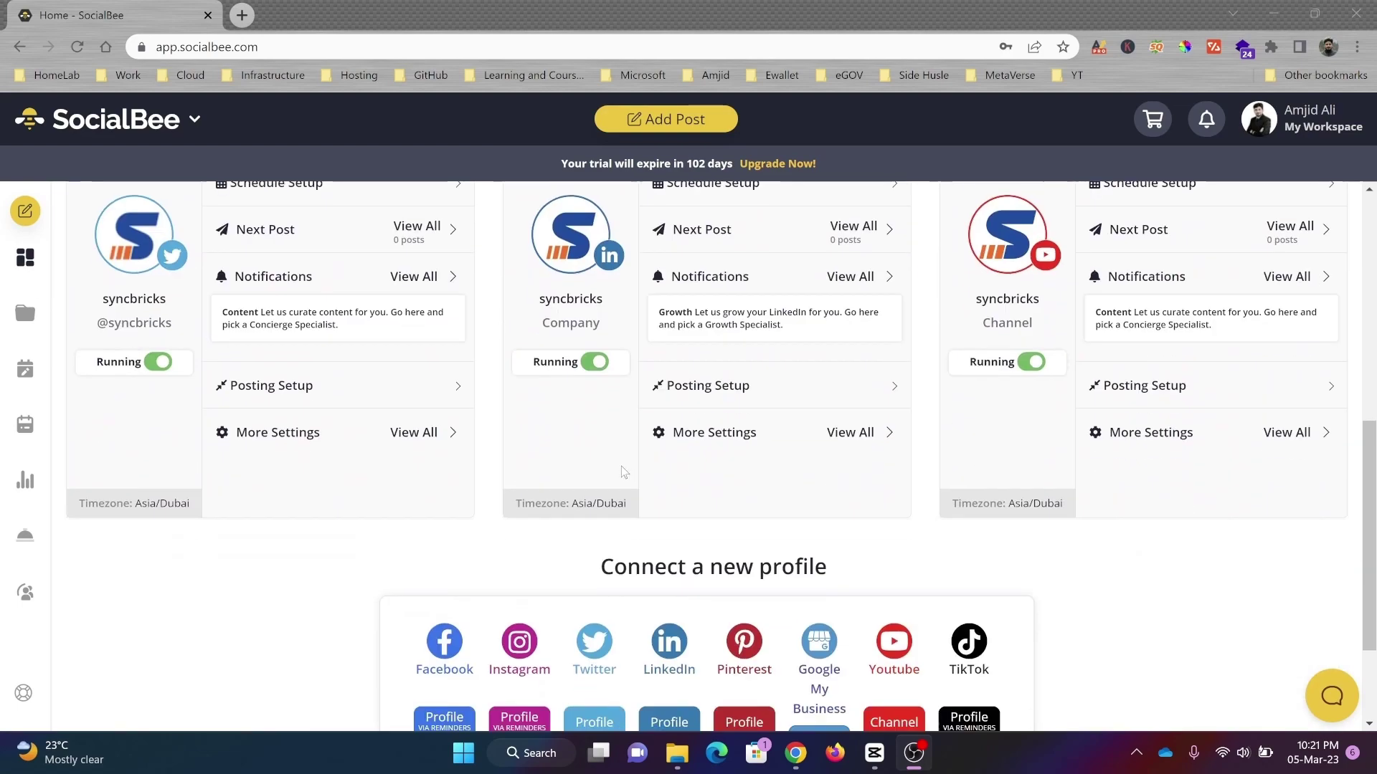
pyautogui.scroll(4, 622, 470)
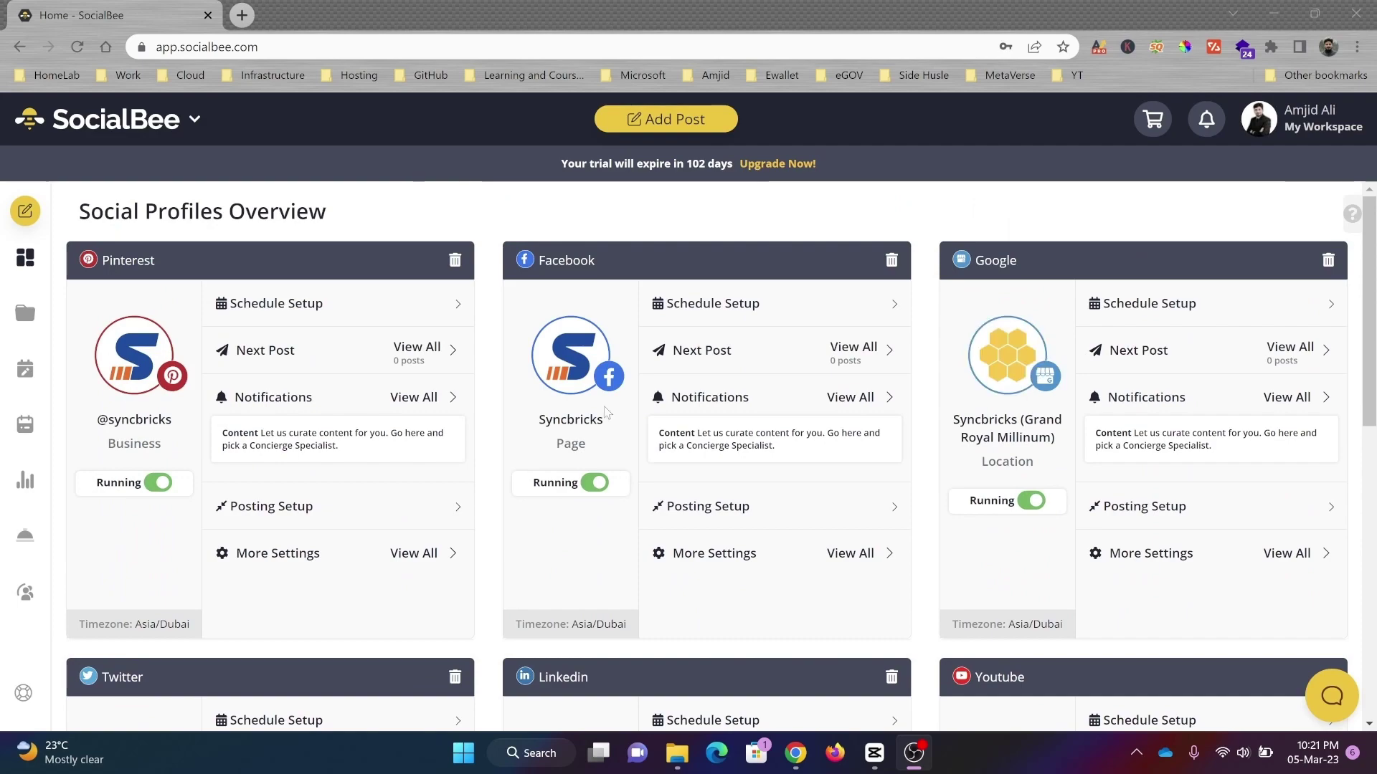
pyautogui.scroll(-5, 513, 368)
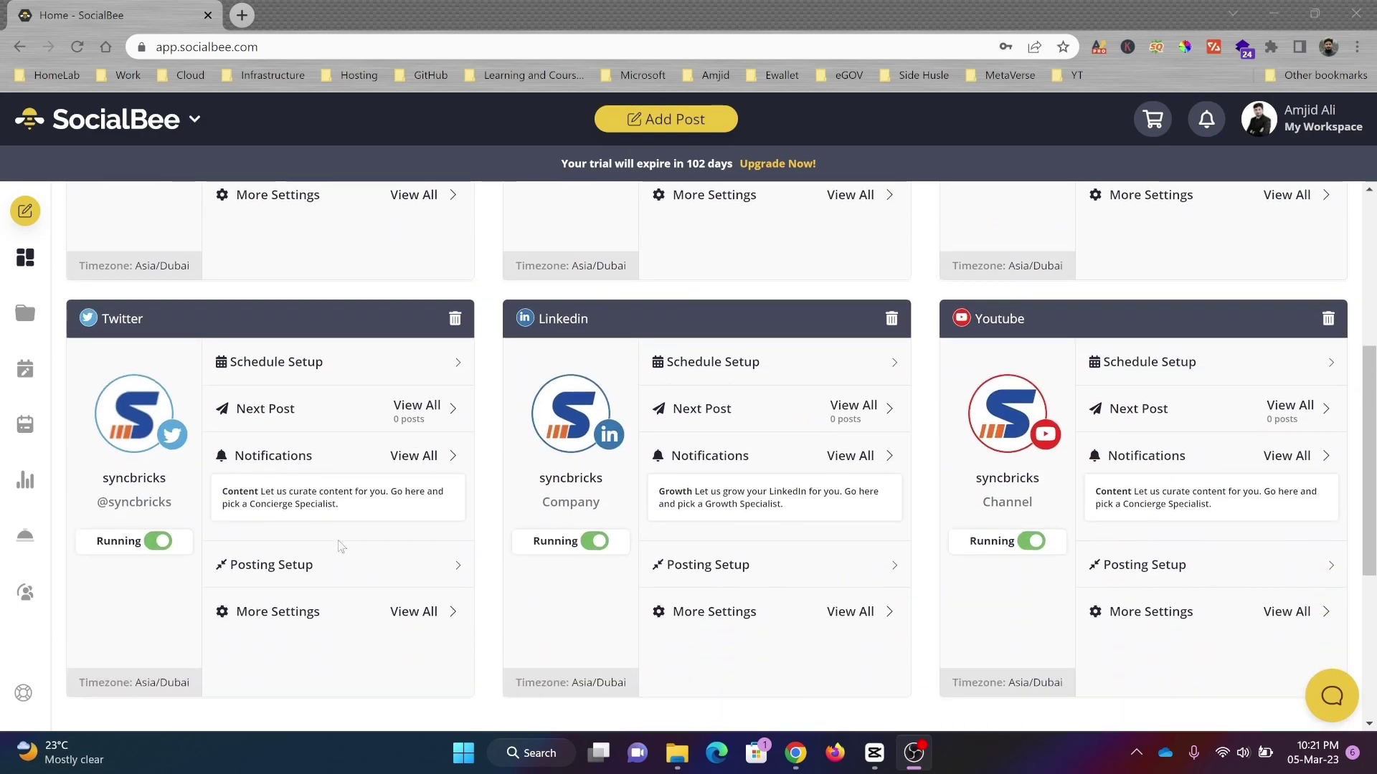
pyautogui.scroll(-5, 1068, 457)
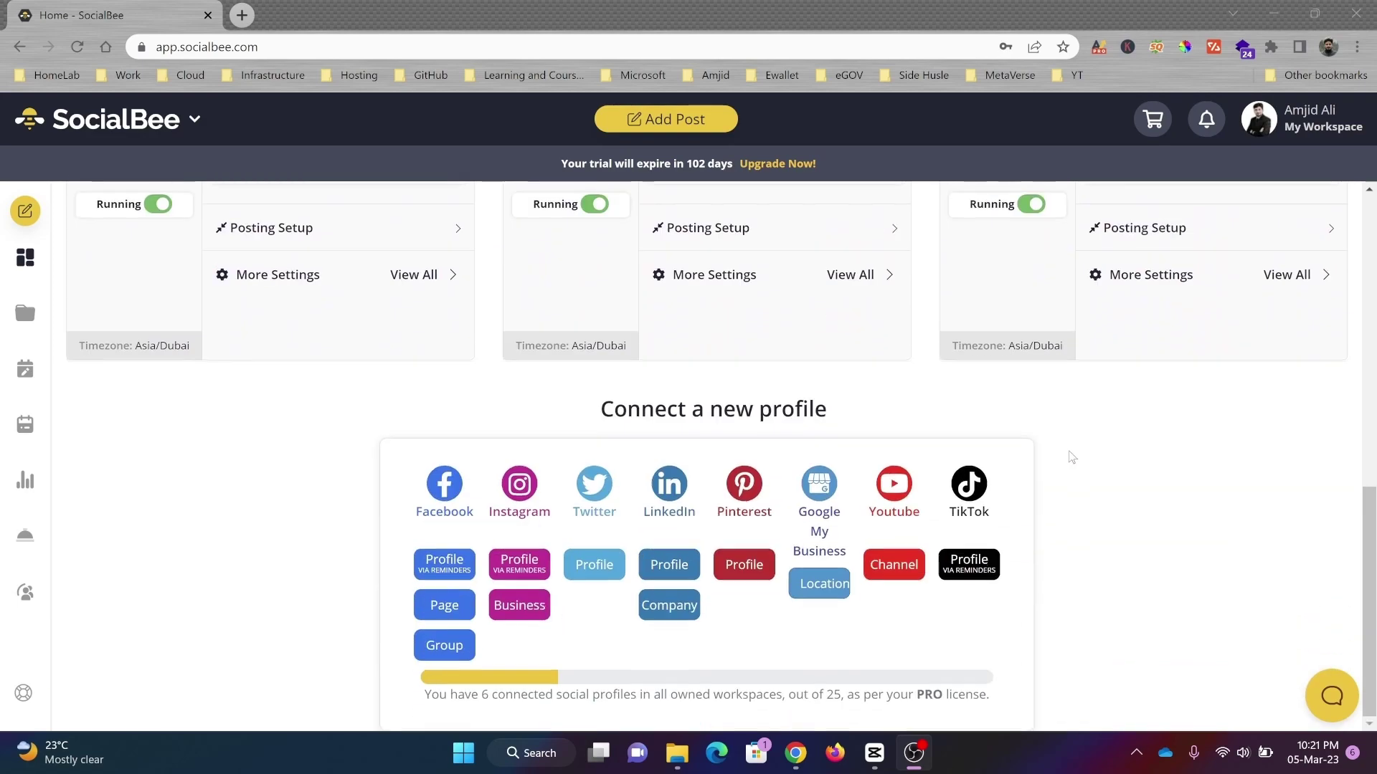
pyautogui.scroll(5, 1072, 457)
pyautogui.scroll(5, 1072, 457)
pyautogui.scroll(-3, 824, 454)
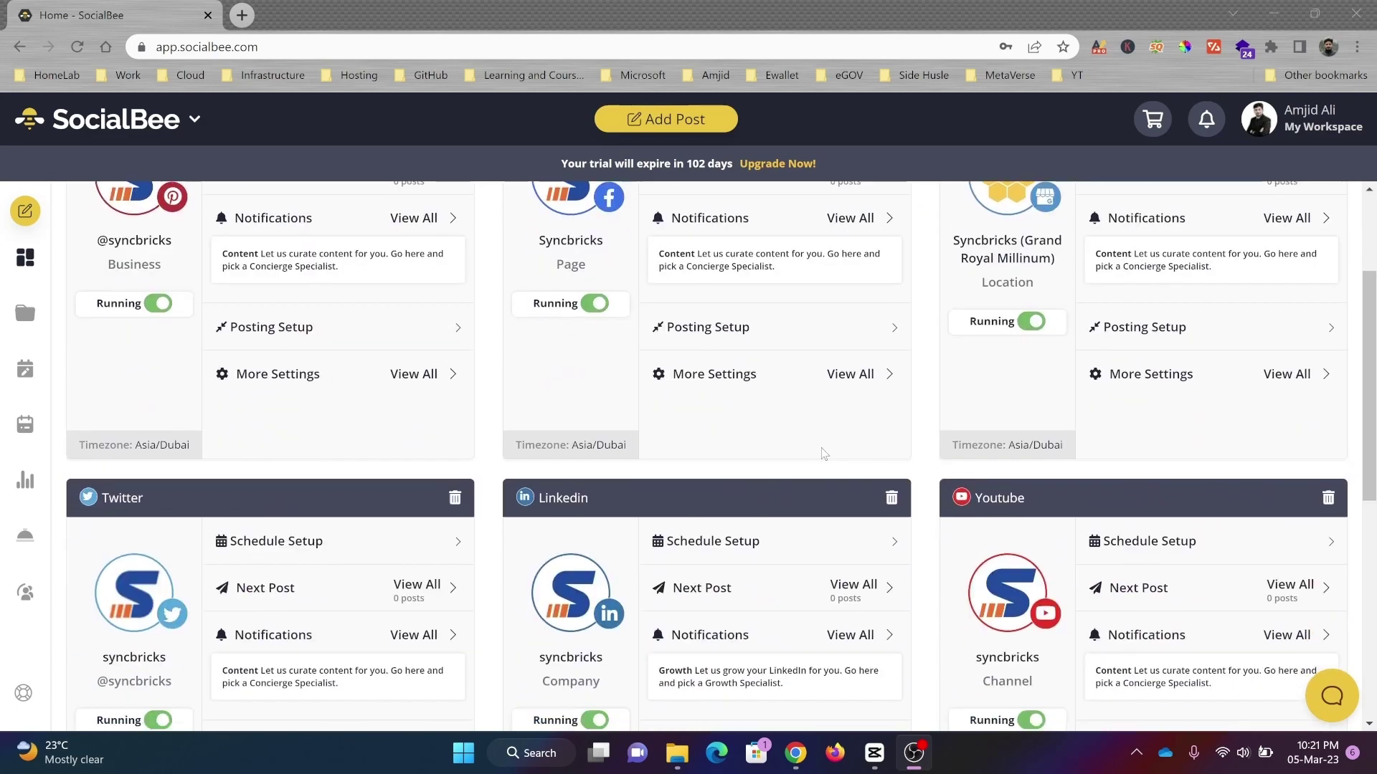
pyautogui.scroll(-1, 669, 479)
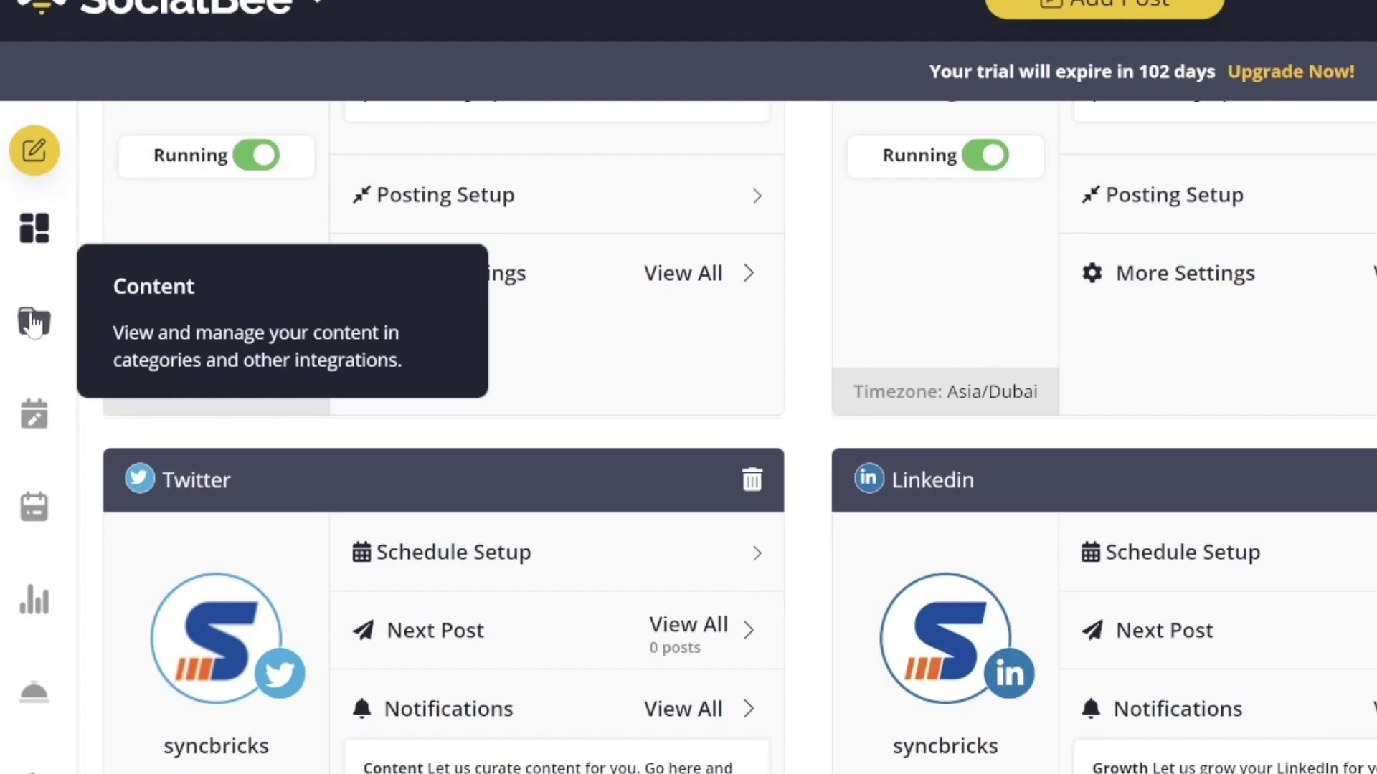
# Step: Create the 'Social media management' hashtag collection from the 20 pasted hashtags
pyautogui.click(37, 233)
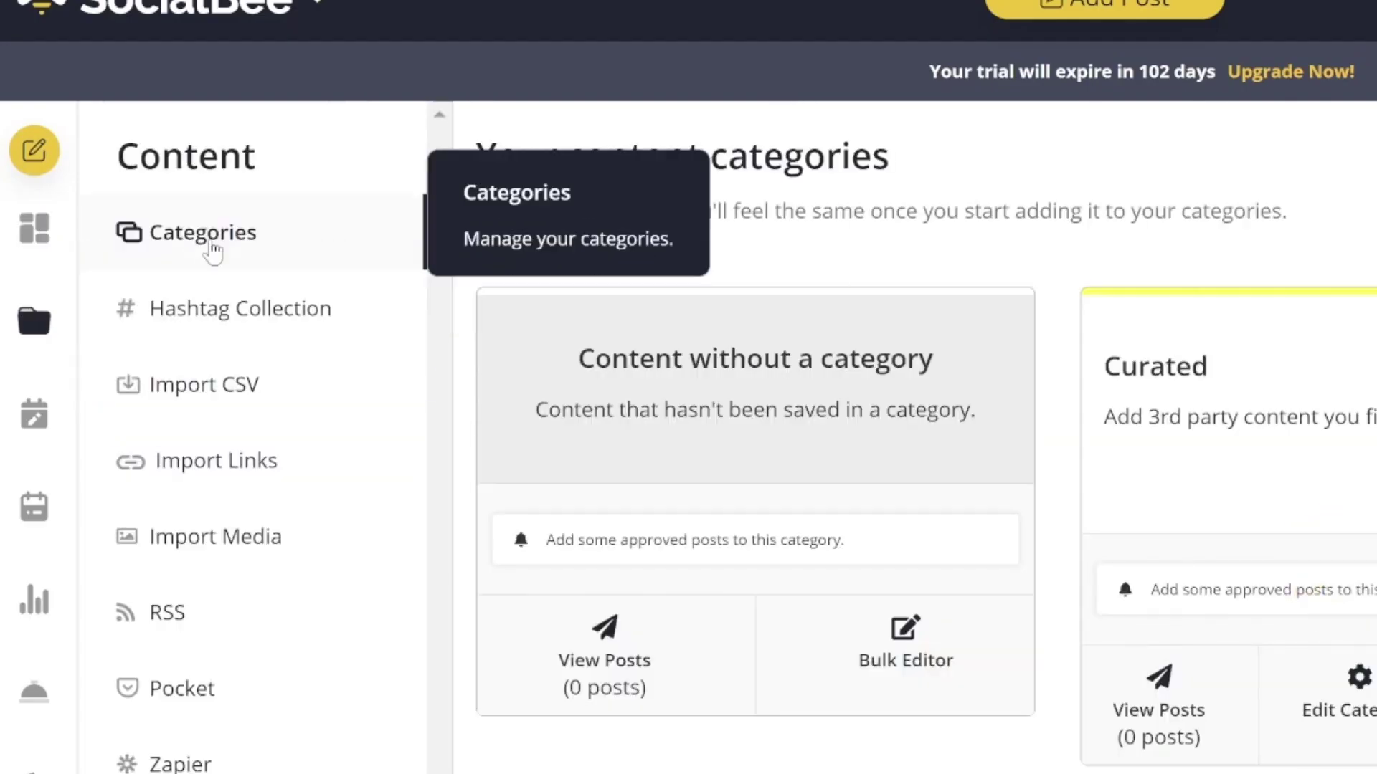
pyautogui.click(169, 330)
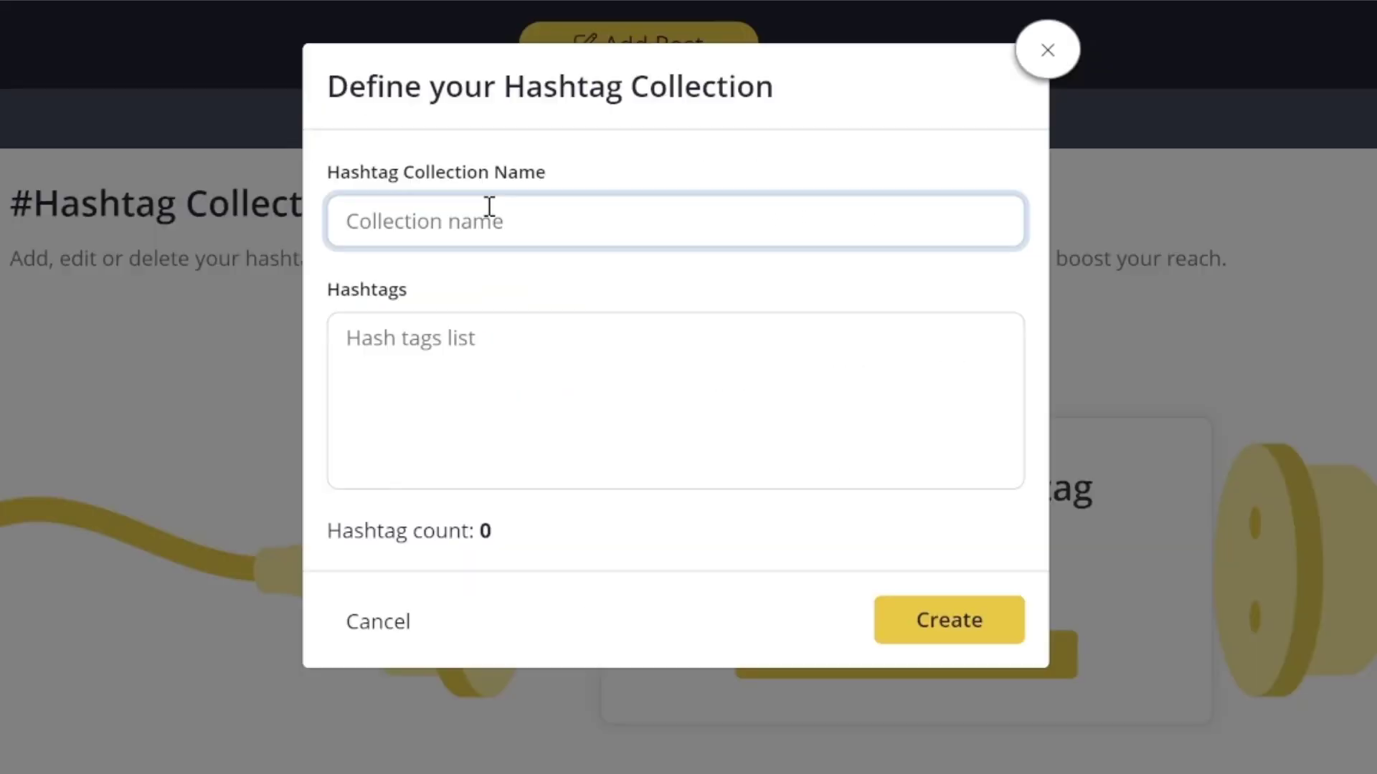
pyautogui.write('s')
pyautogui.press('BackSpace')
pyautogui.write('d')
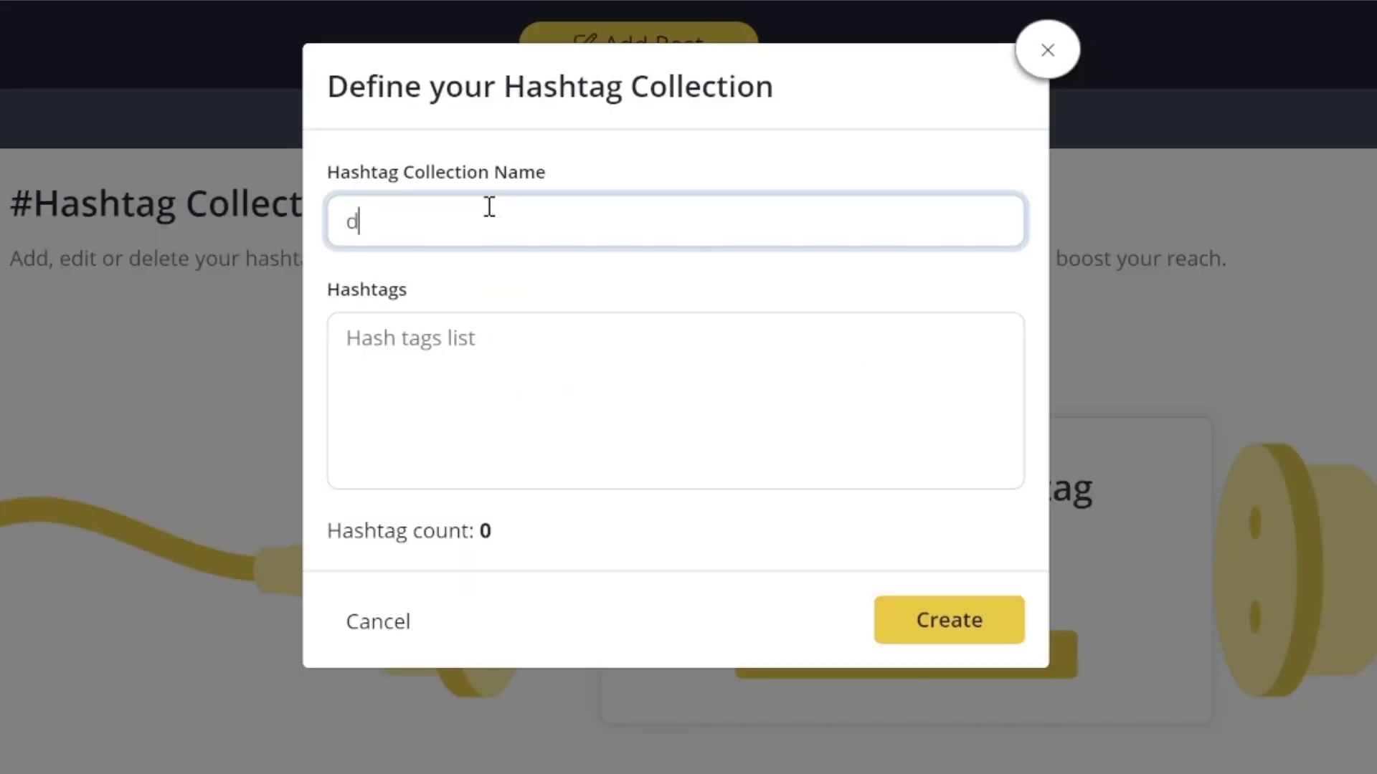
pyautogui.write('l')
pyautogui.press('BackSpace')
pyautogui.press('BackSpace')
pyautogui.write('Social media management')
pyautogui.press('Tab')
pyautogui.hotkey('ctrl', 'v')
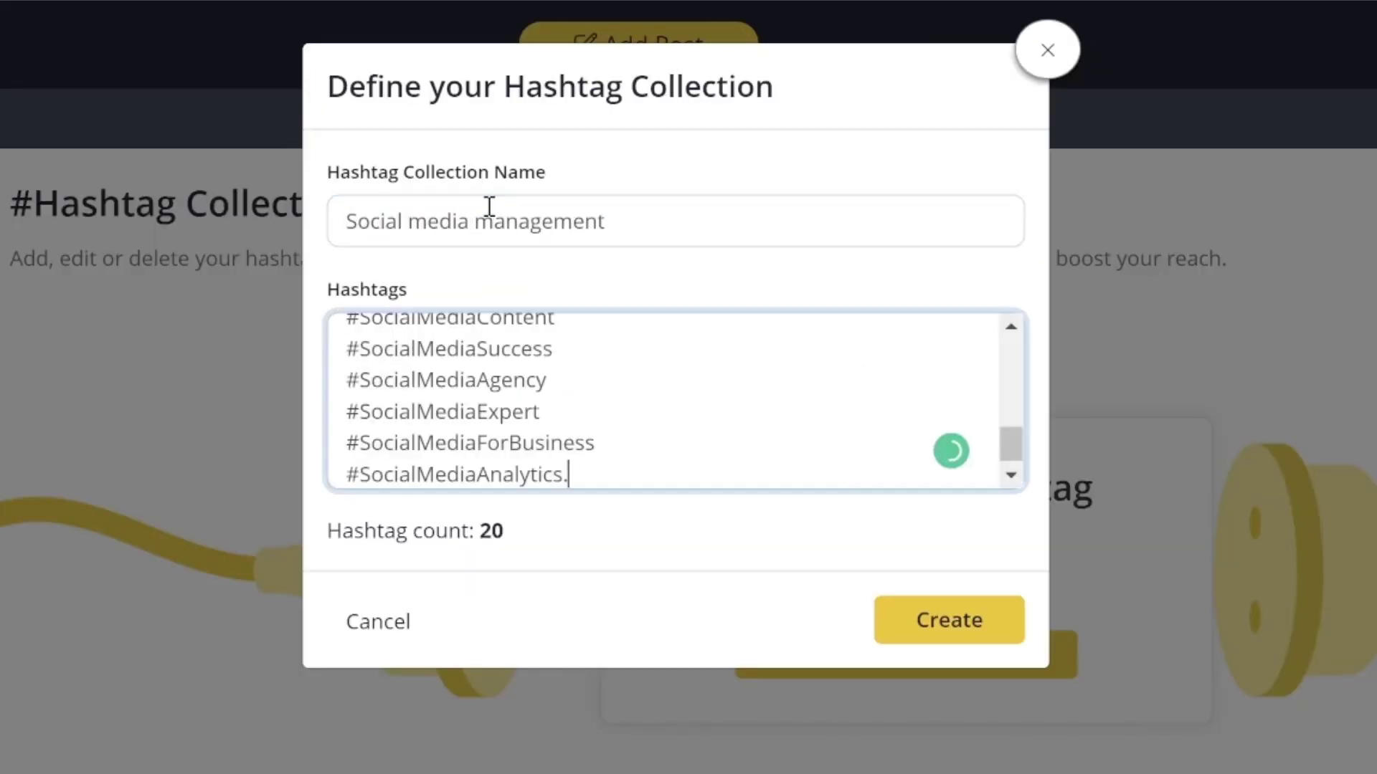
pyautogui.press('BackSpace')
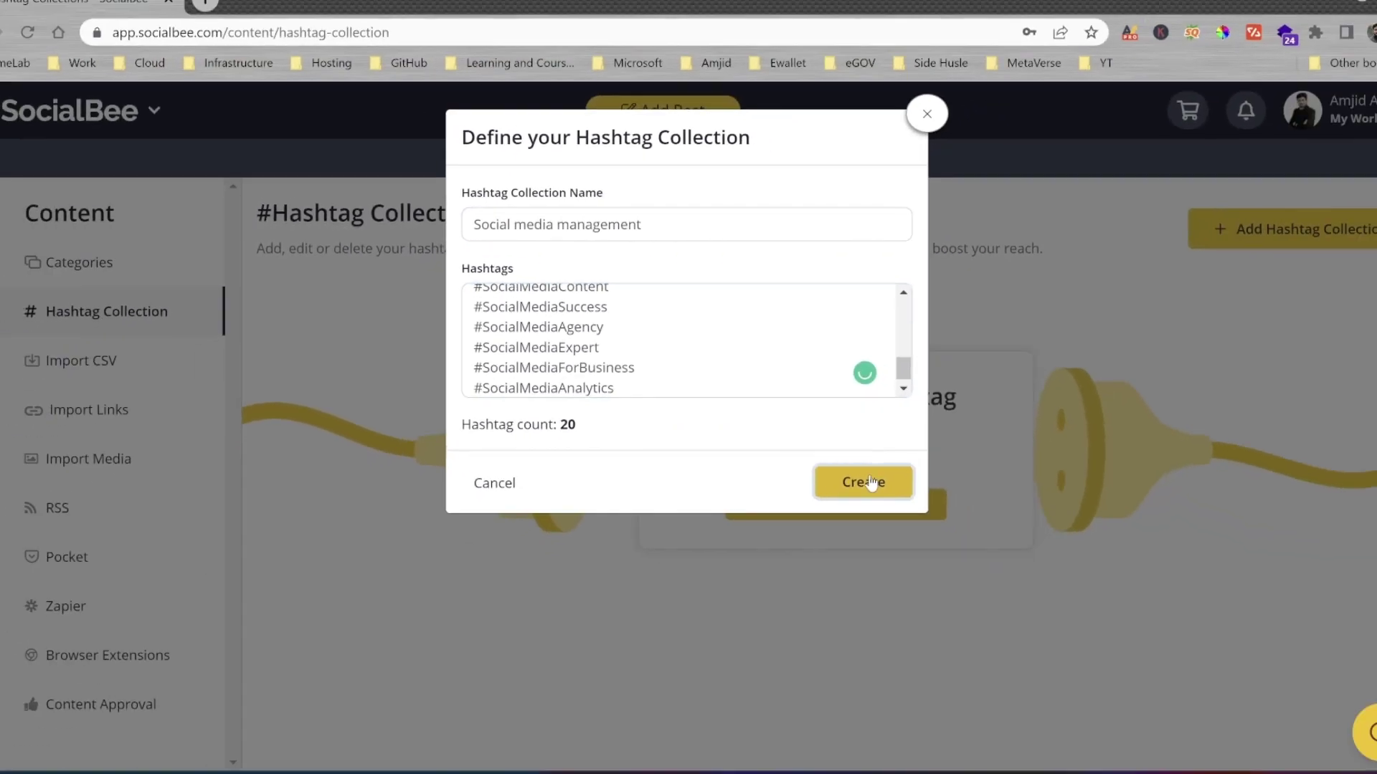
pyautogui.click(961, 618)
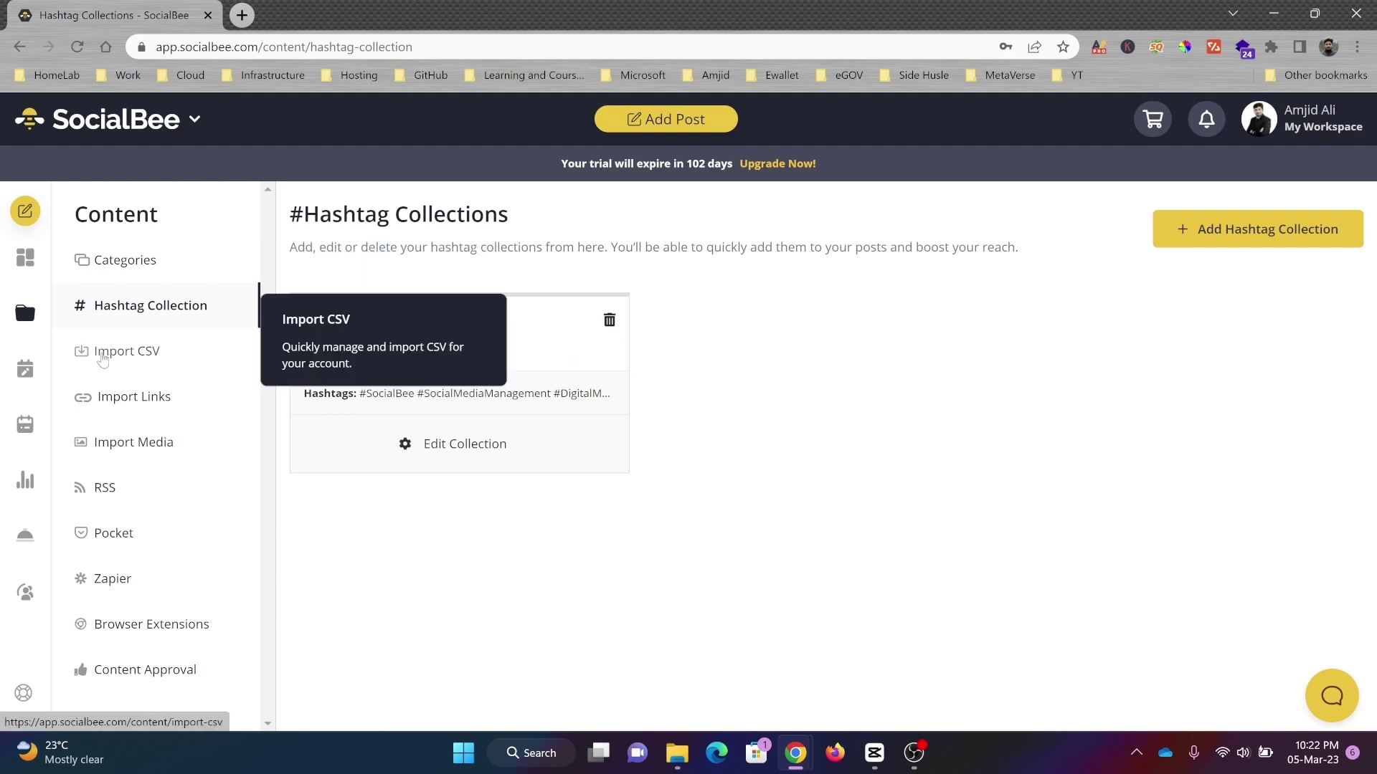
# Step: Create the Youtube Videos content category
pyautogui.click(121, 362)
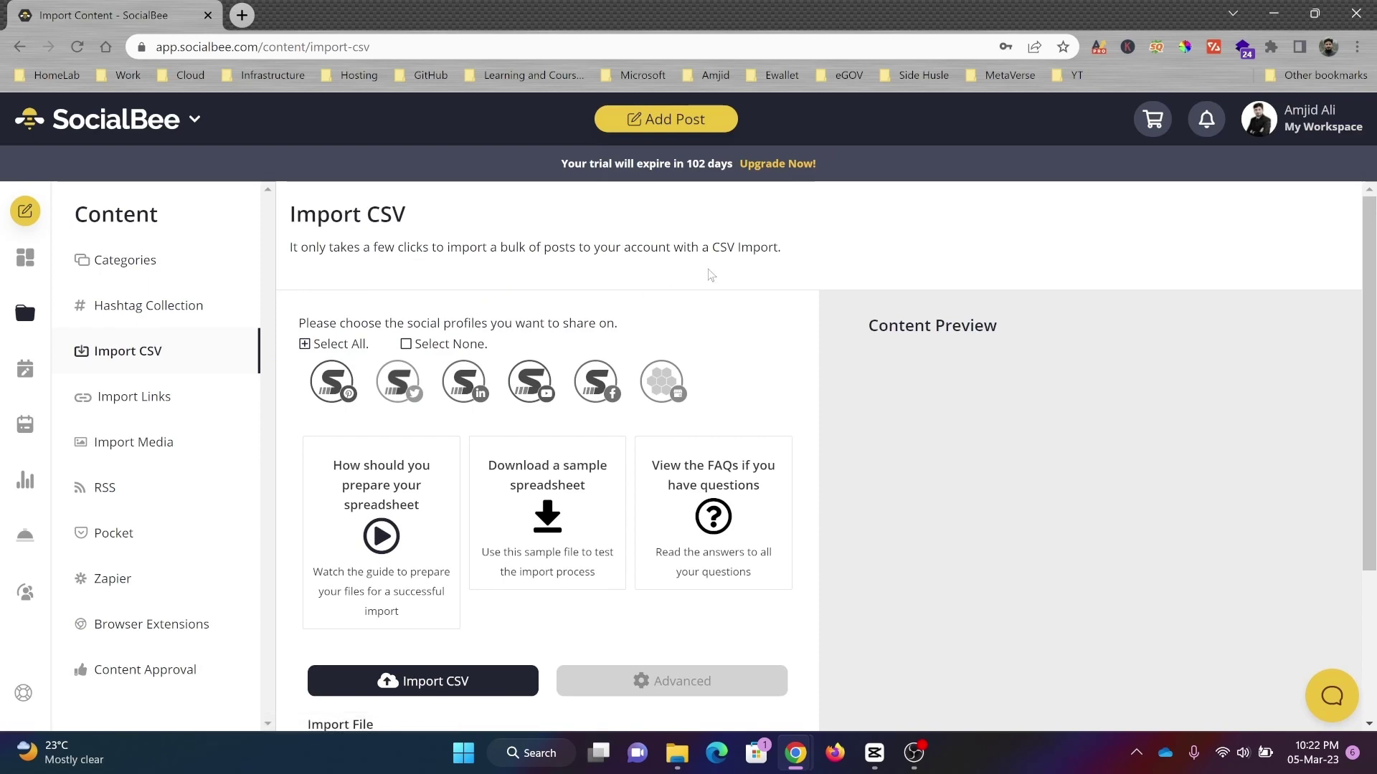
pyautogui.click(125, 260)
pyautogui.click(1205, 228)
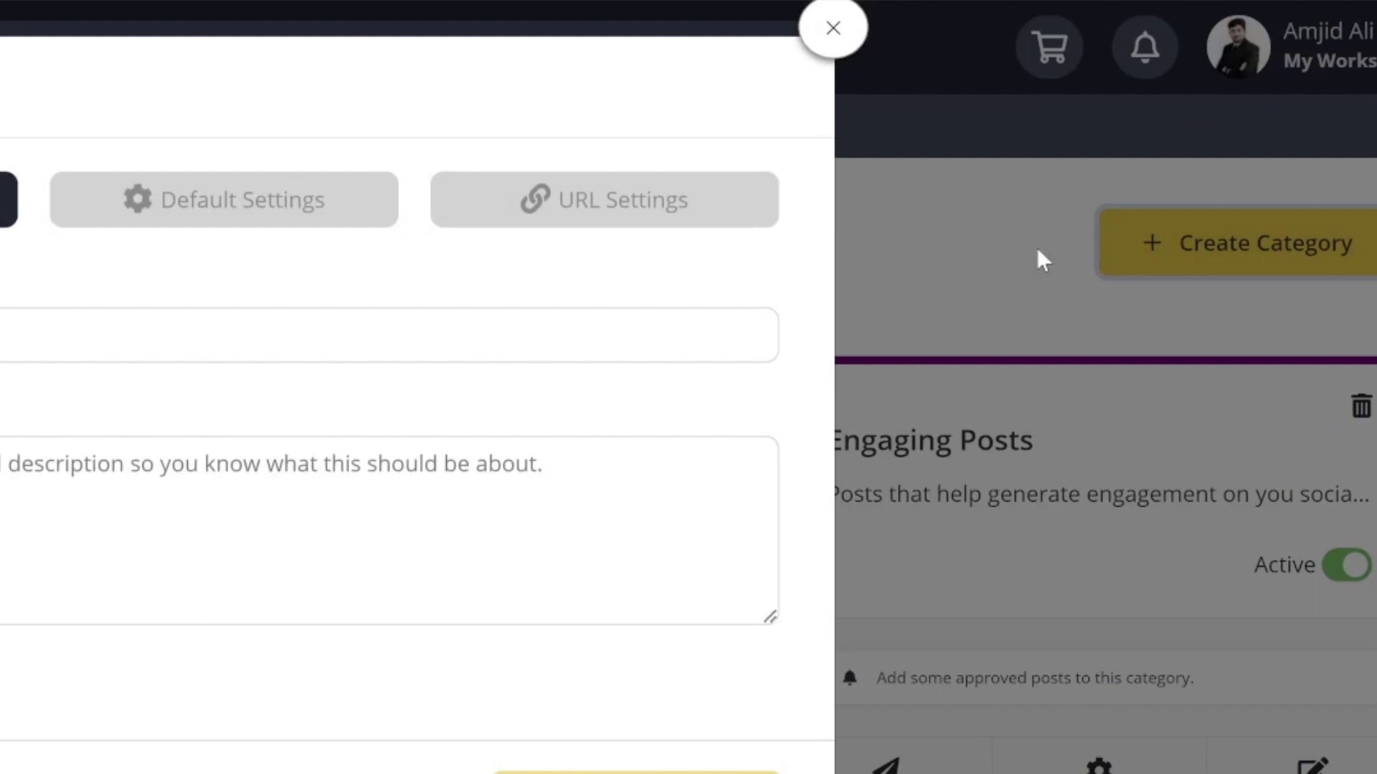
pyautogui.click(0, 340)
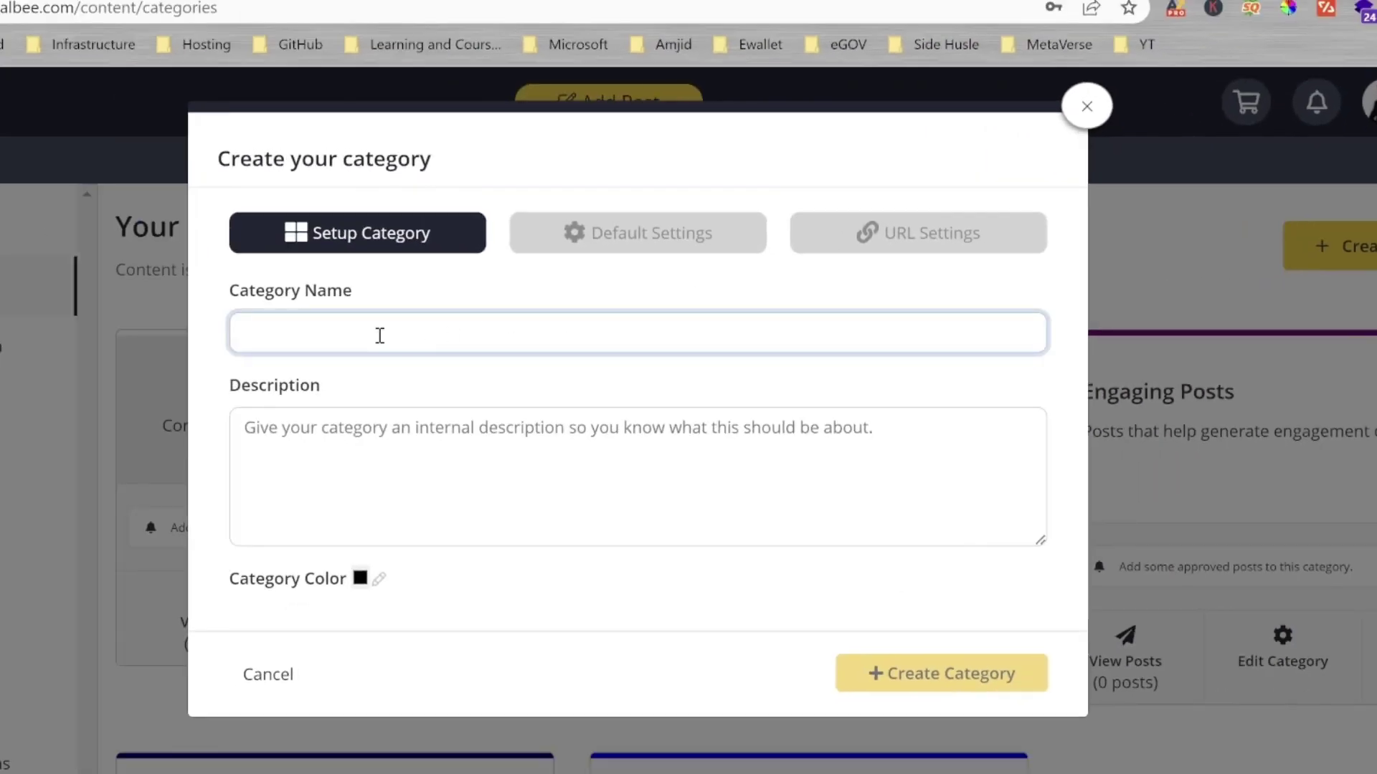
pyautogui.write('Youtube Videos')
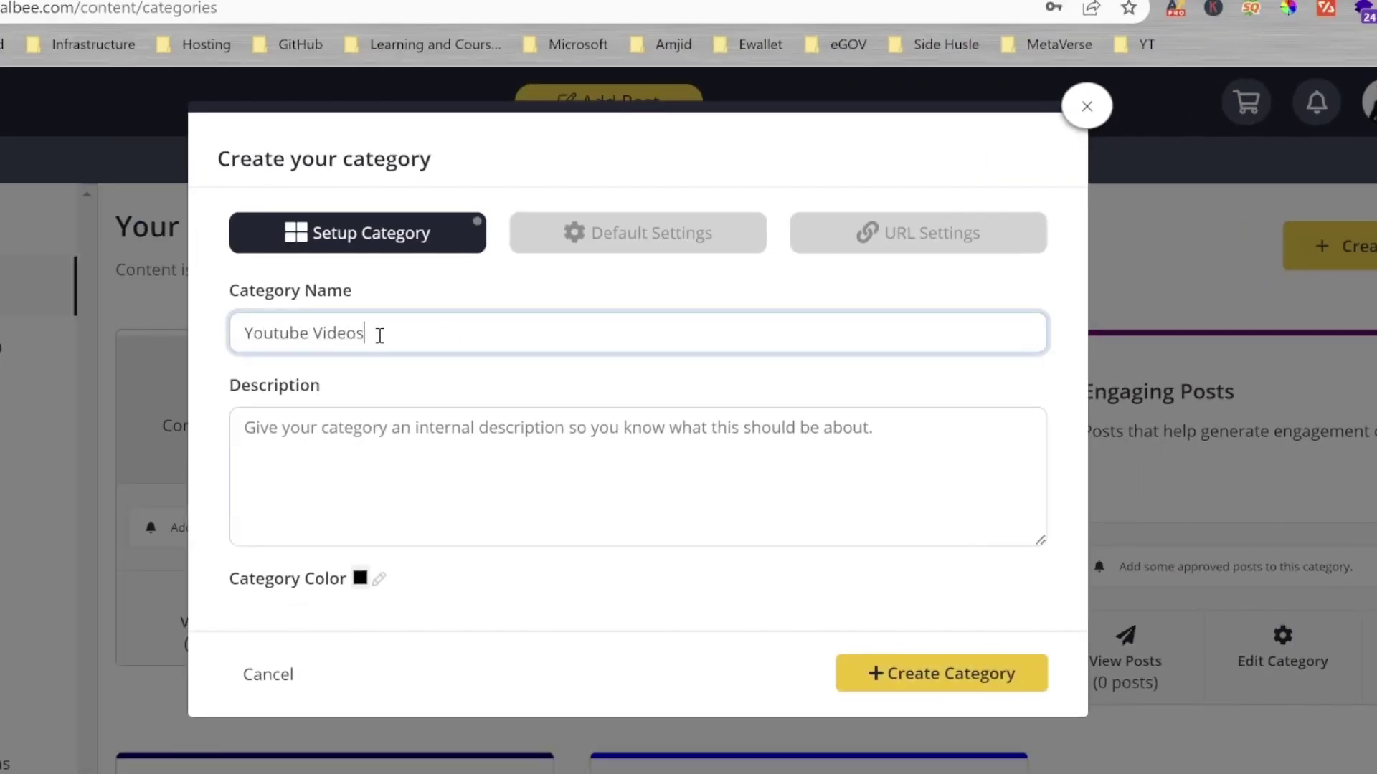
pyautogui.press('Tab')
pyautogui.click(914, 694)
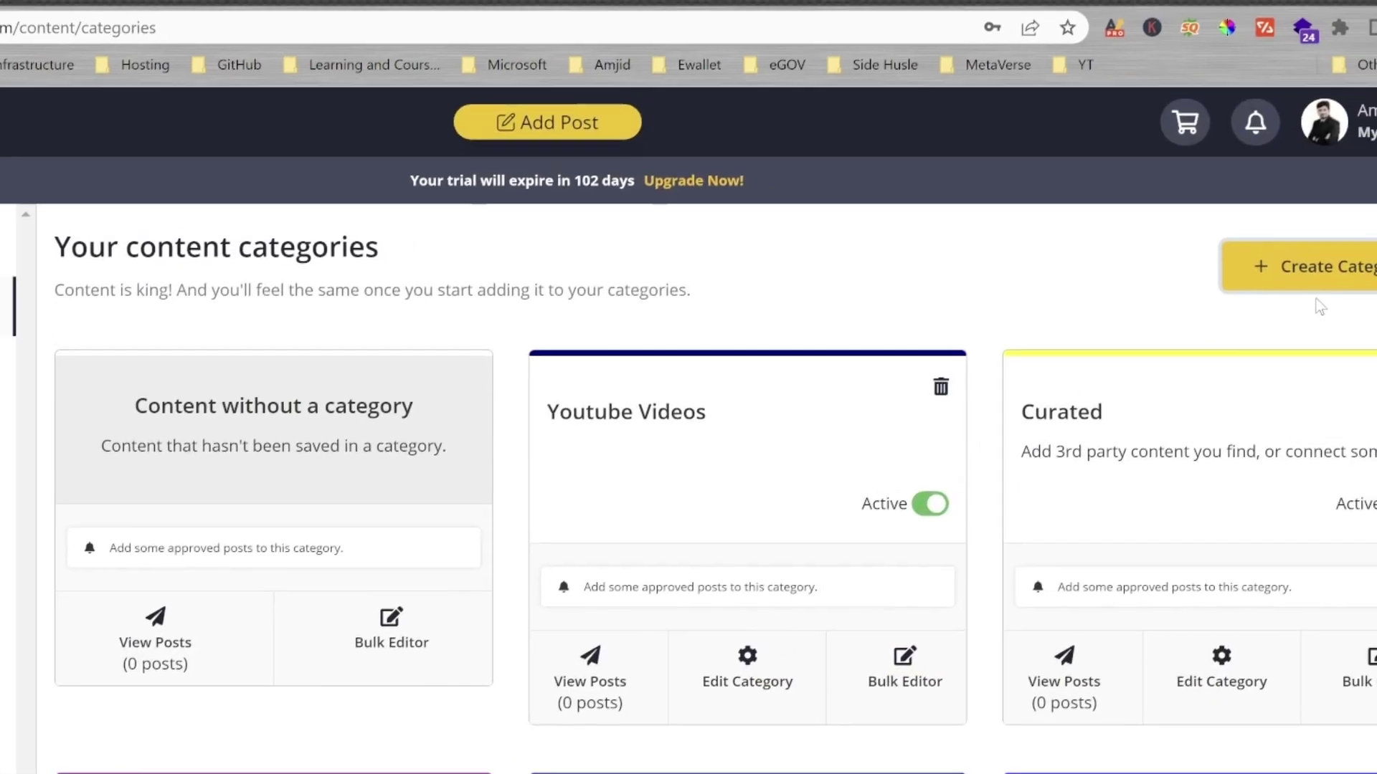
# Step: Add the Blog Posts and Tech News content categories
pyautogui.click(1326, 250)
pyautogui.click(472, 341)
pyautogui.write('Bl')
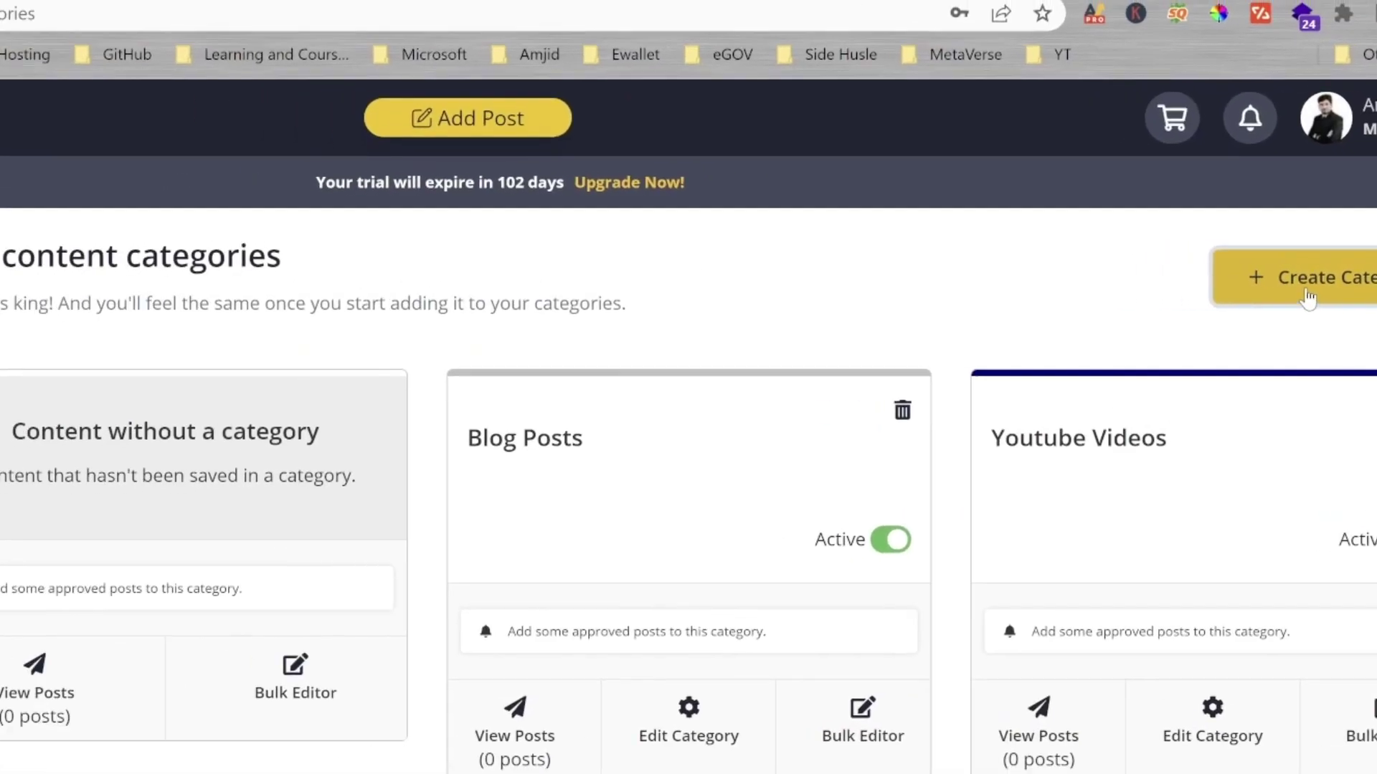
pyautogui.click(1330, 247)
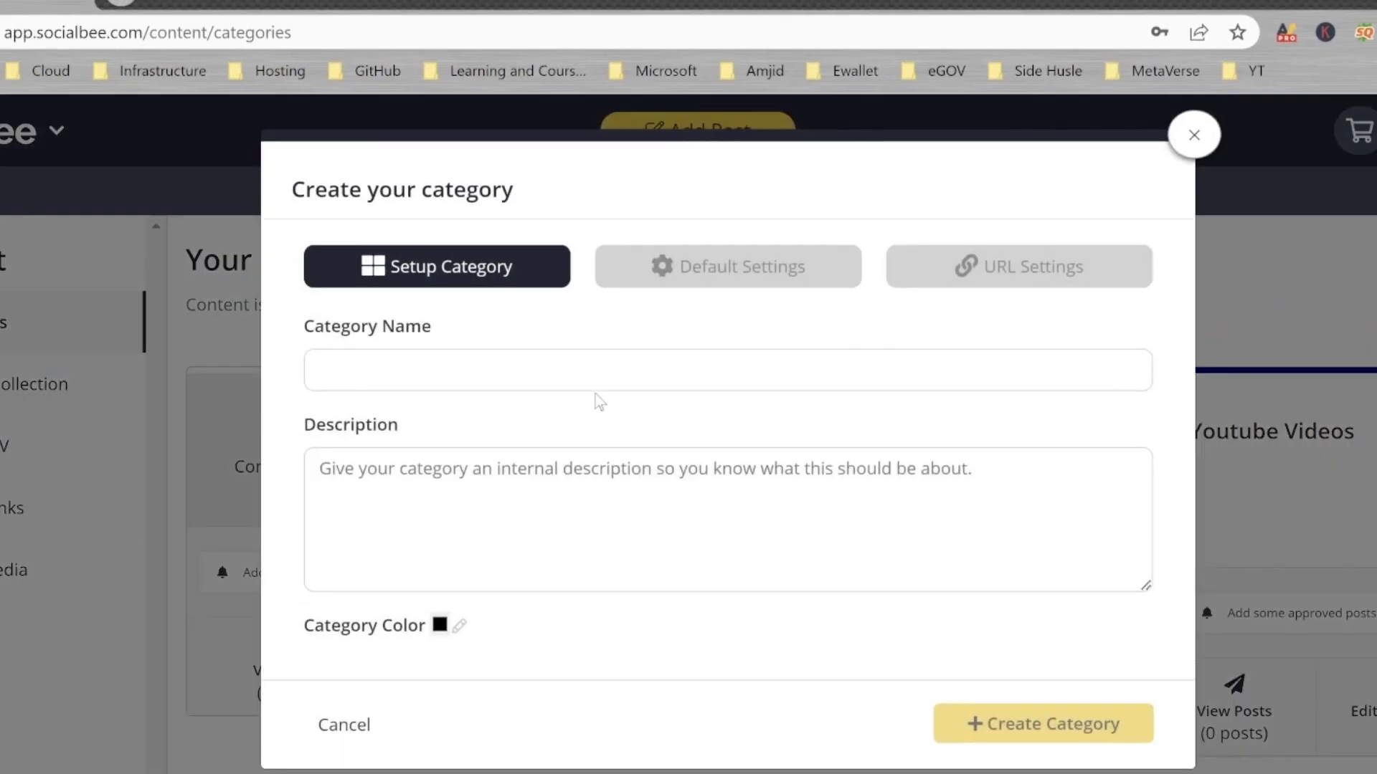
pyautogui.click(597, 371)
pyautogui.write('Tech ')
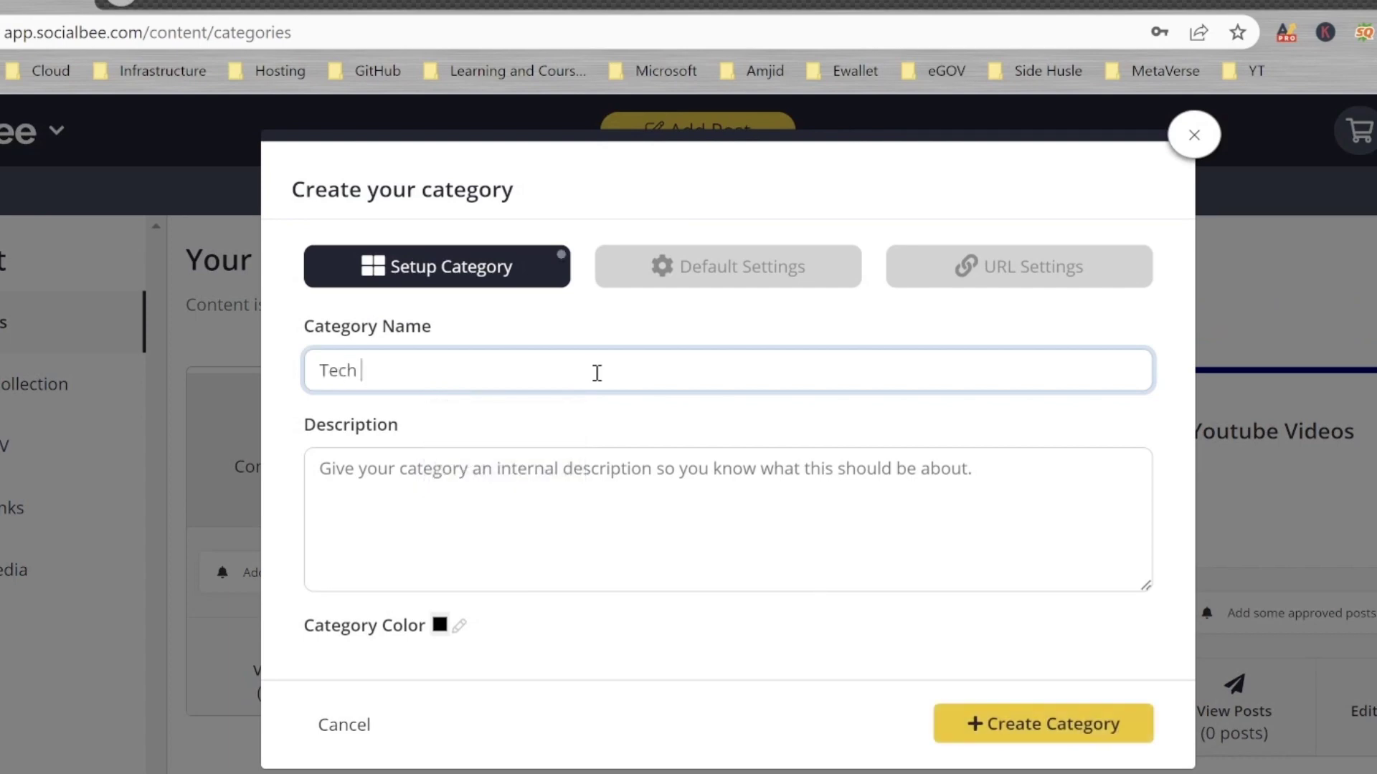
pyautogui.write('New')
pyautogui.write('s')
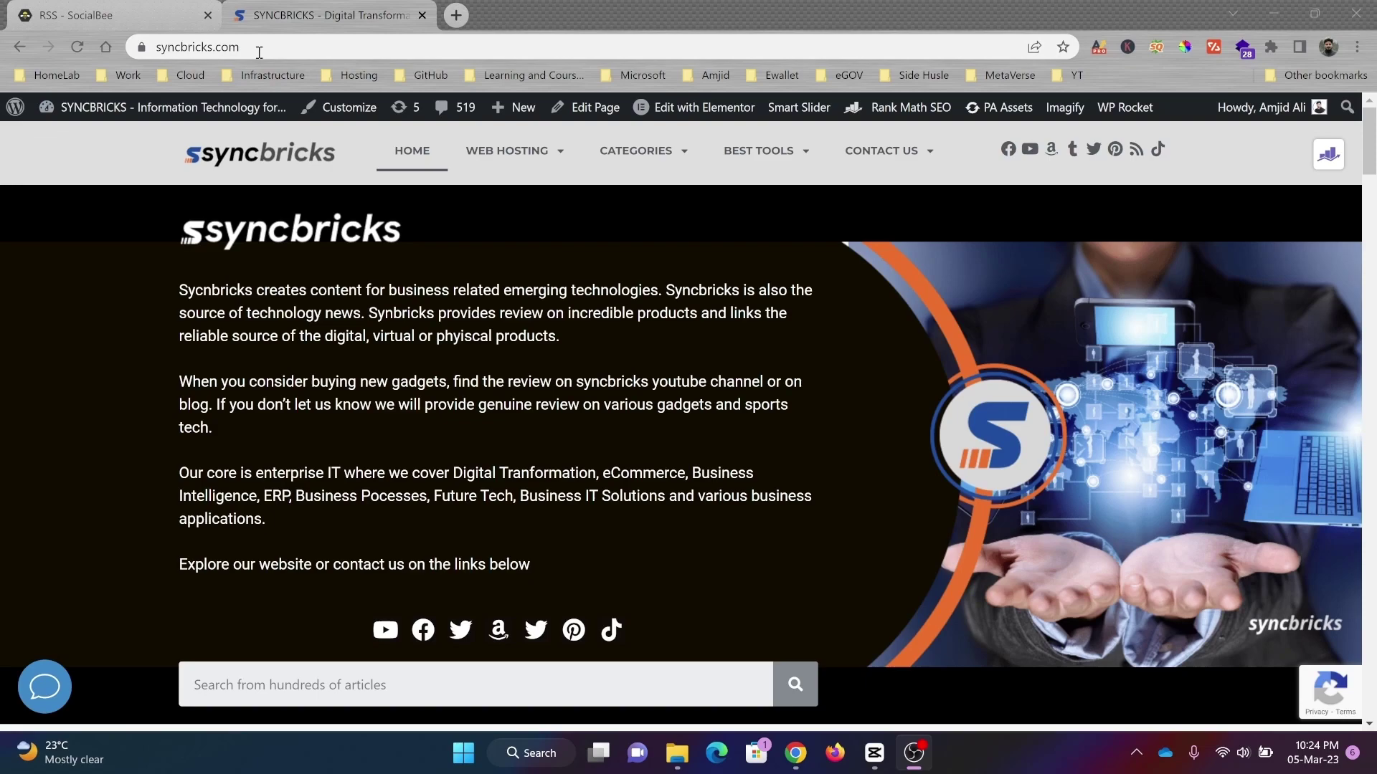
# Step: Load syncbricks.com/feed in the browser to get the RSS feed address
pyautogui.click(259, 52)
pyautogui.press('End')
pyautogui.write('/fee')
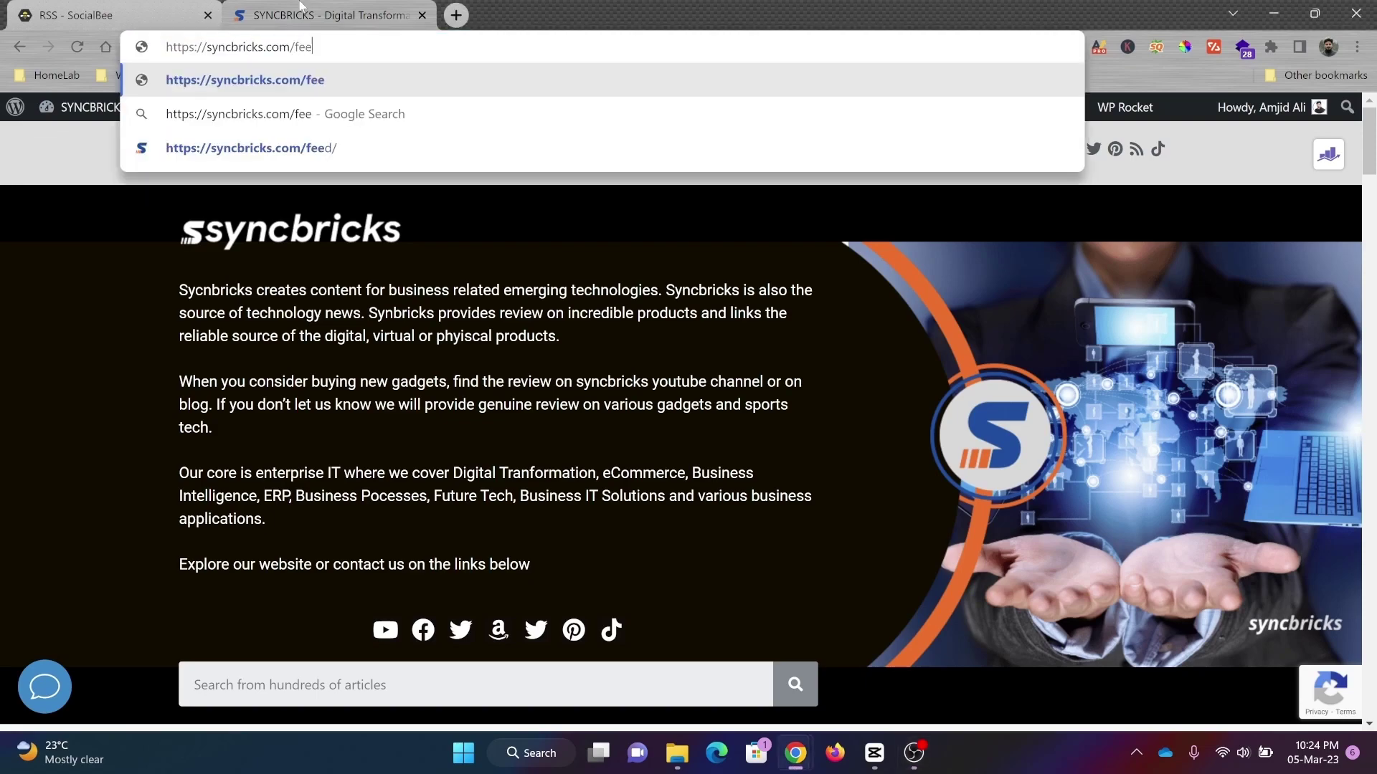
pyautogui.write('d')
pyautogui.press('Return')
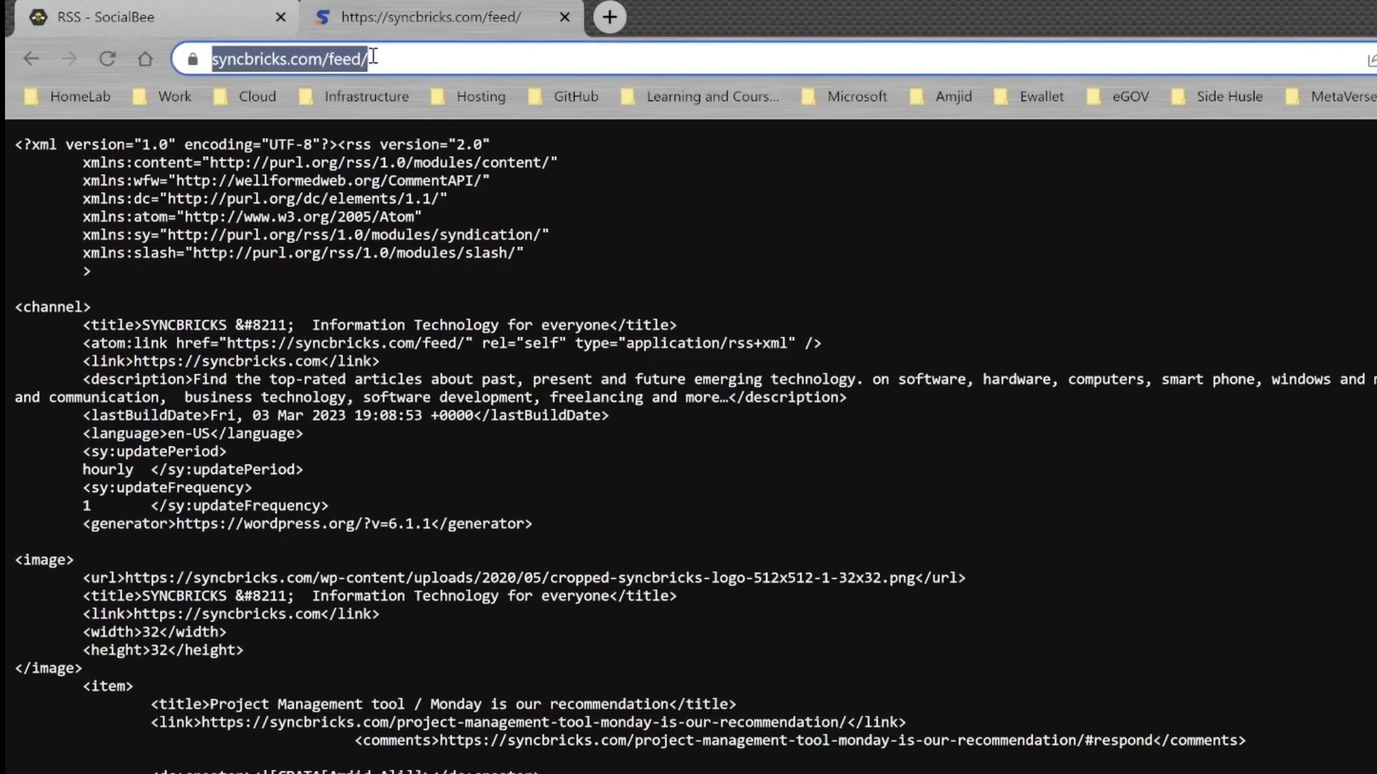
# Step: Add the syncbricks.com/feed/ RSS feed, fetch its posts, and assign it to Blog Posts
pyautogui.click(150, 5)
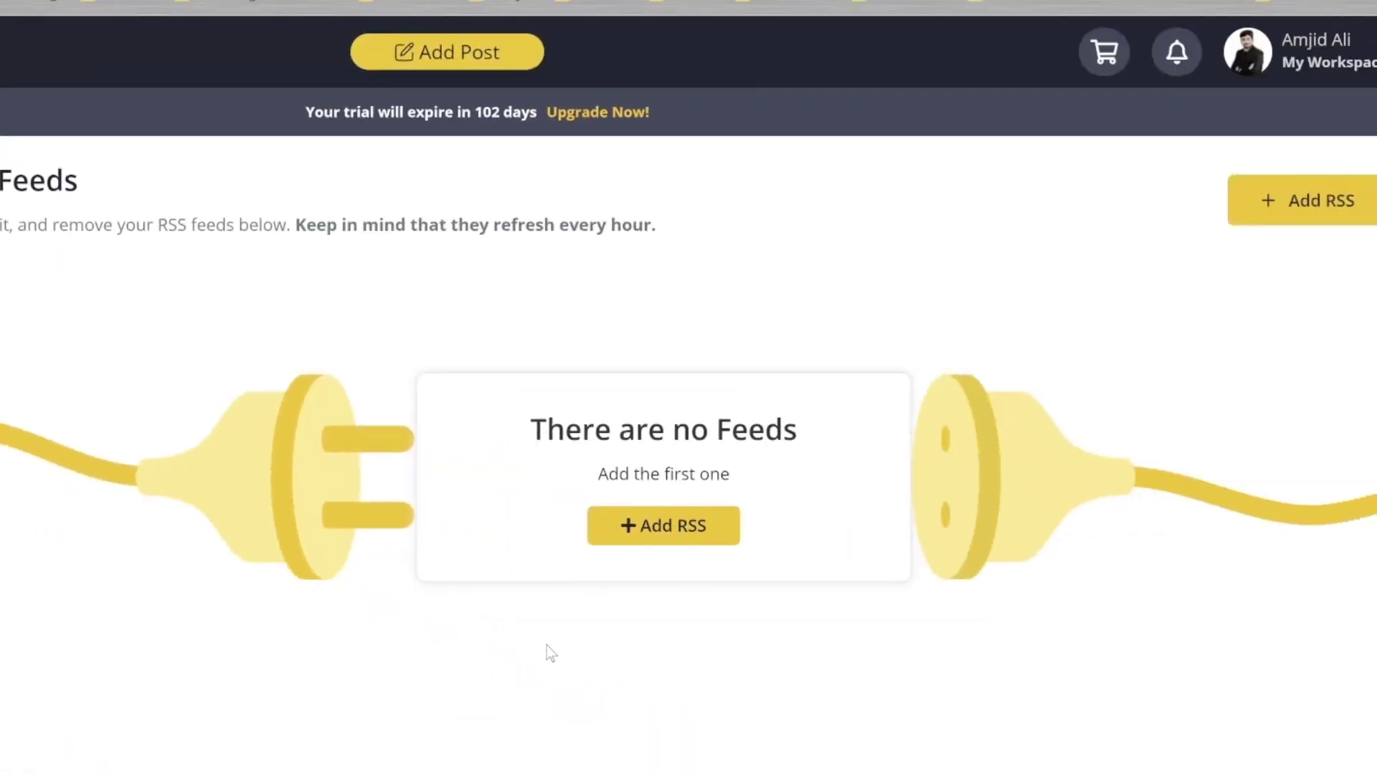
pyautogui.click(664, 525)
pyautogui.click(376, 423)
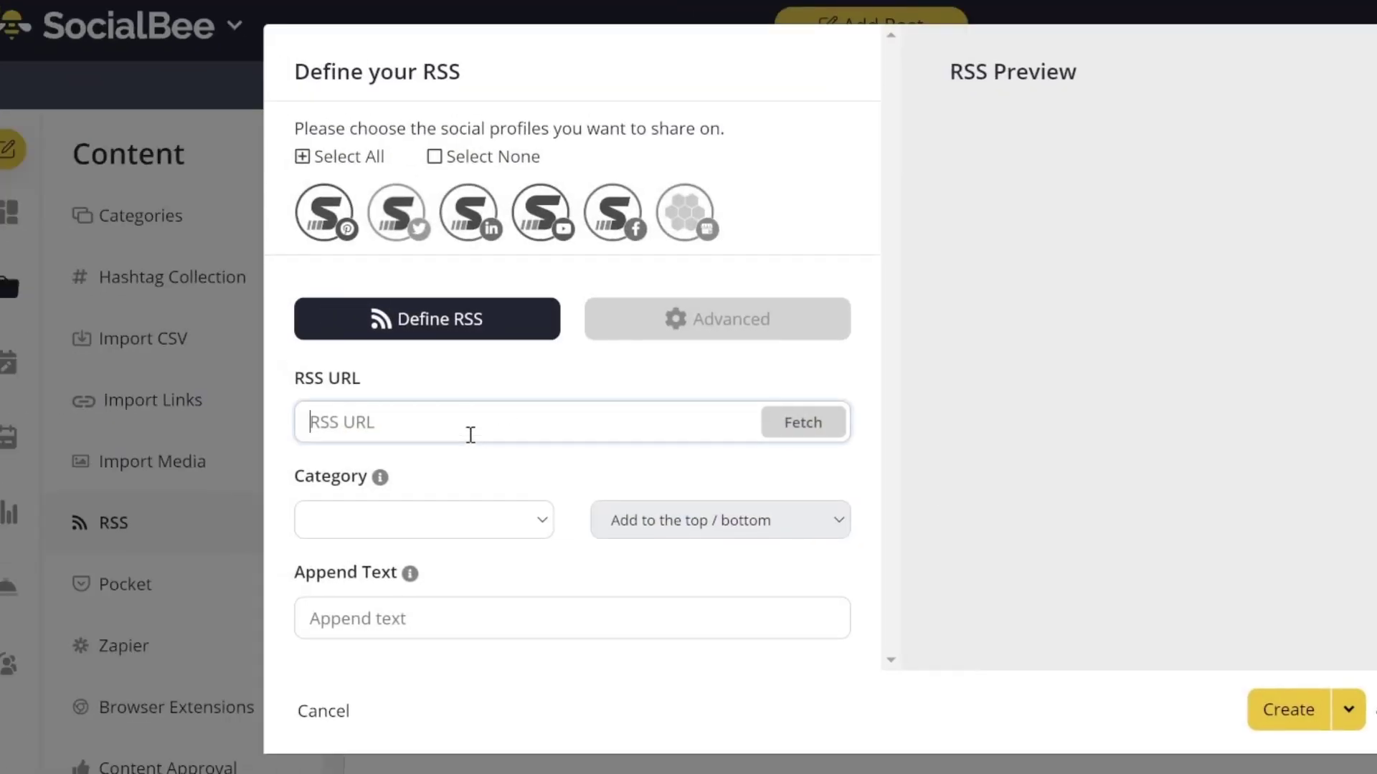
pyautogui.write('https://syncbricks.com/feed/')
pyautogui.click(807, 430)
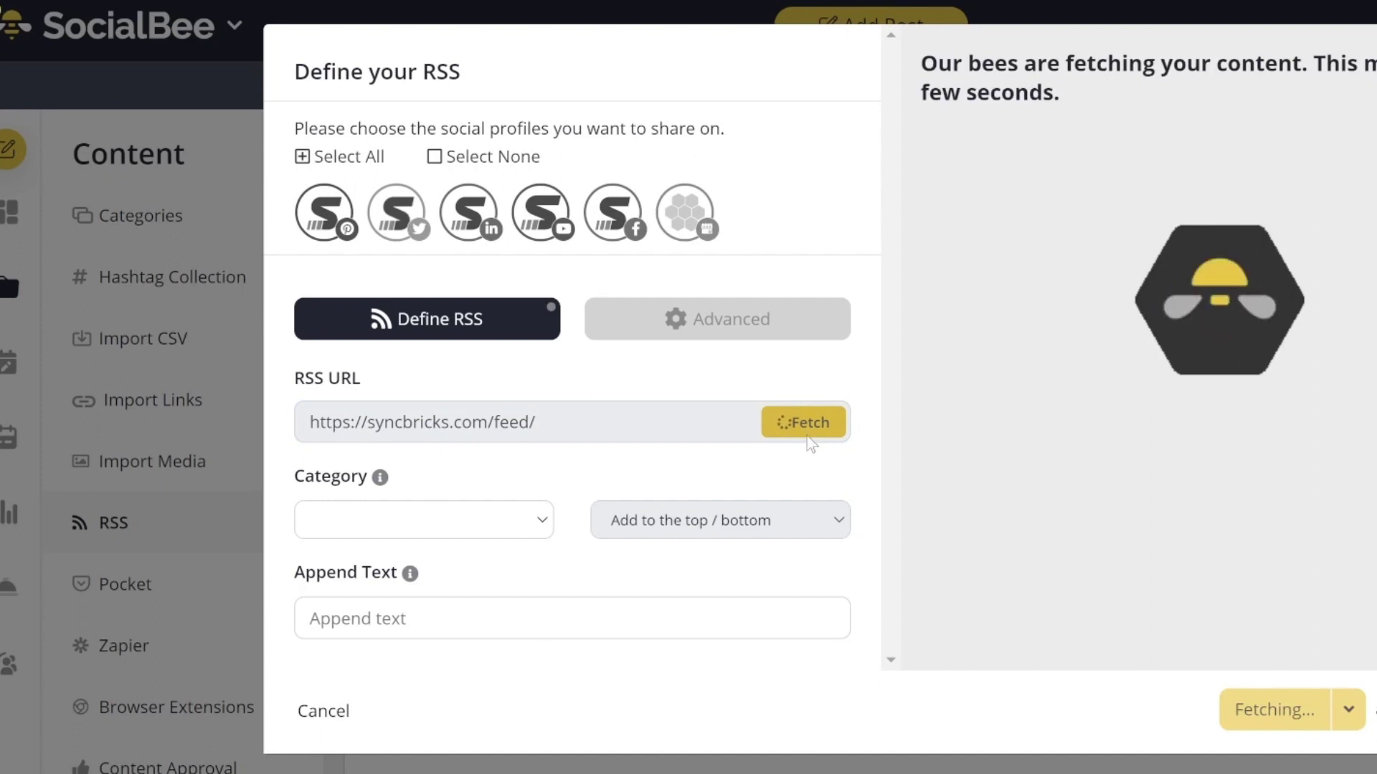
pyautogui.click(477, 529)
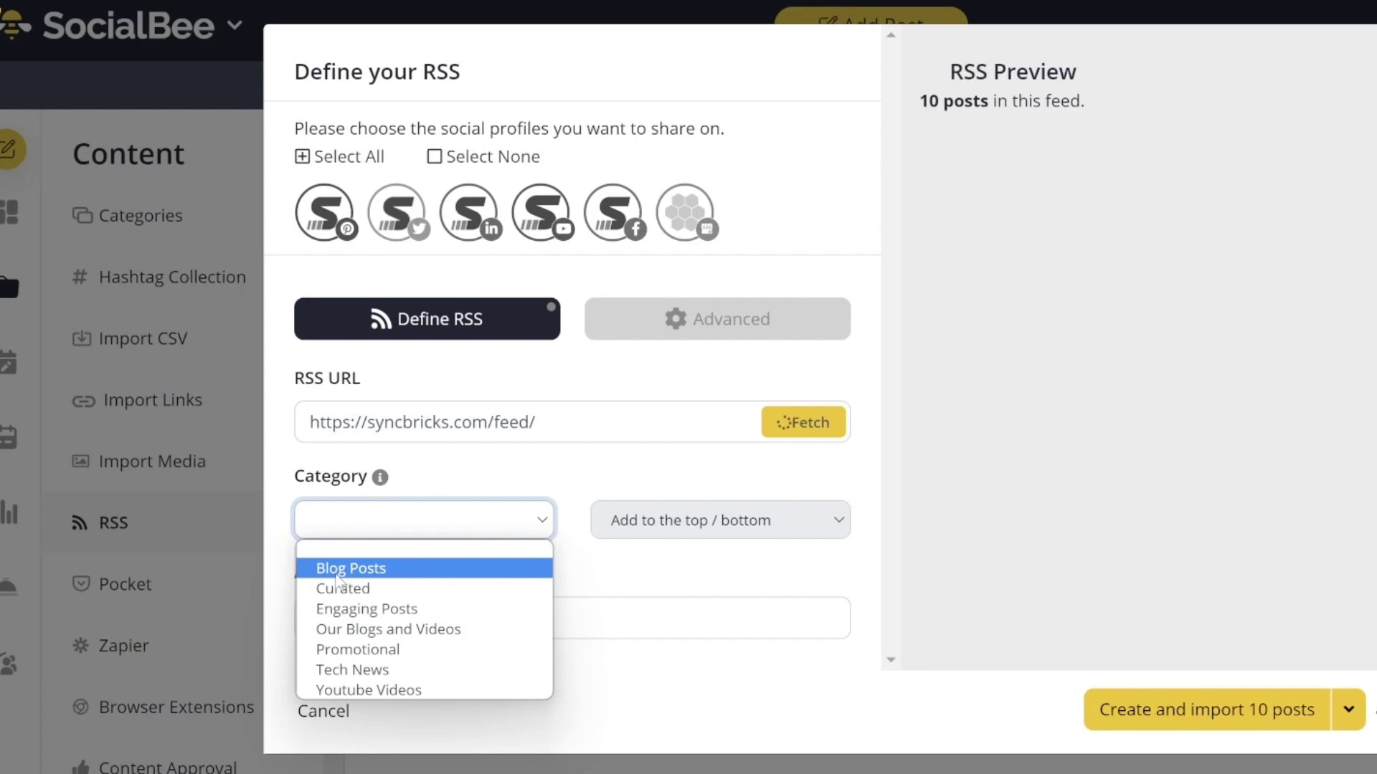
pyautogui.click(413, 572)
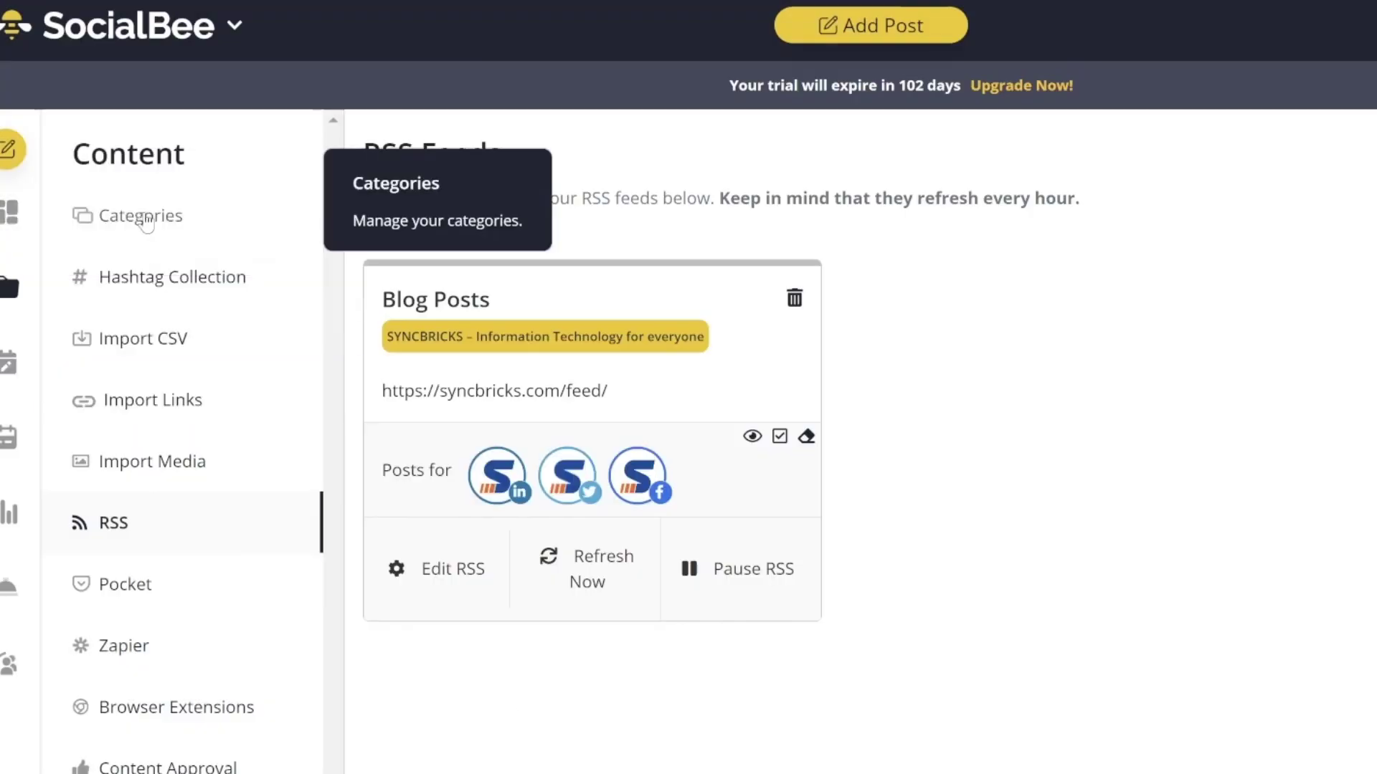
# Step: Review the posts imported into the Blog Posts category
pyautogui.click(122, 241)
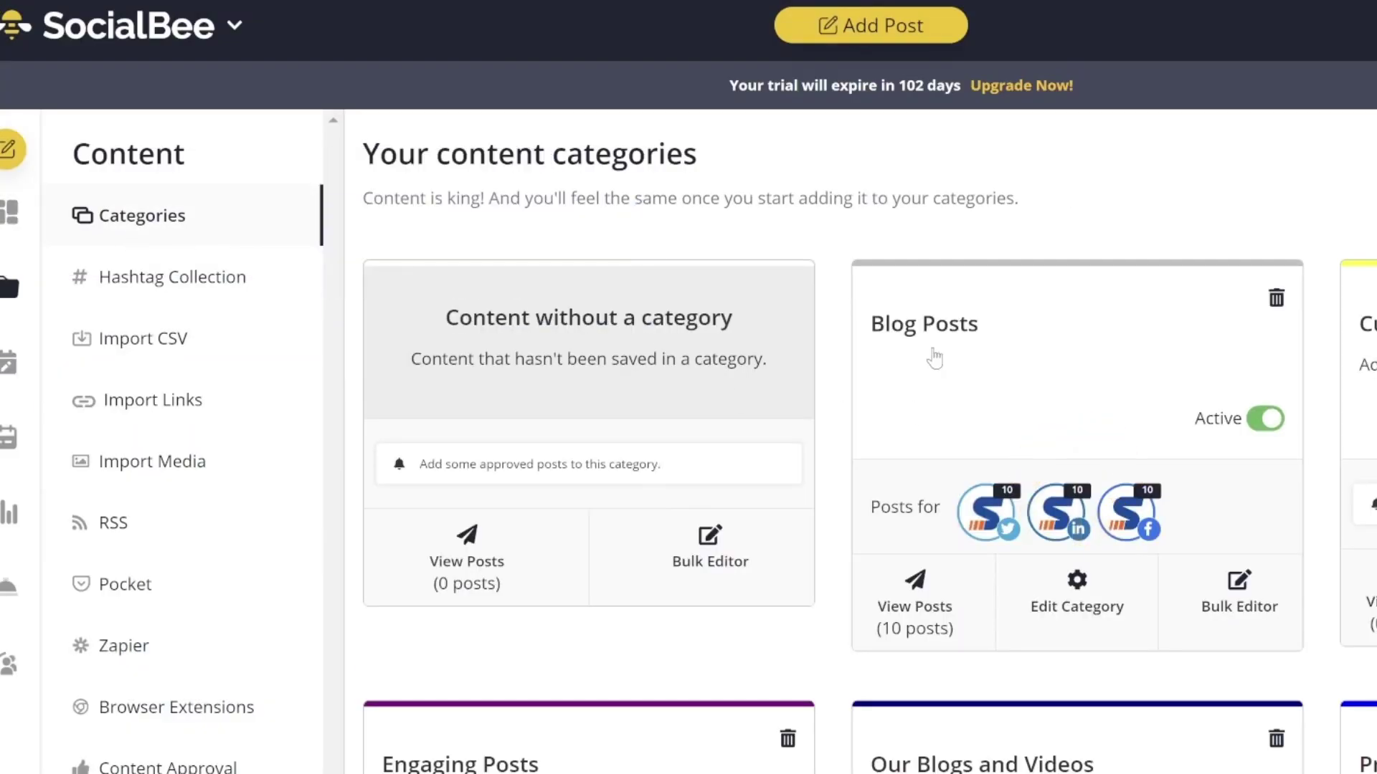
pyautogui.click(902, 555)
pyautogui.scroll(-5, 1081, 424)
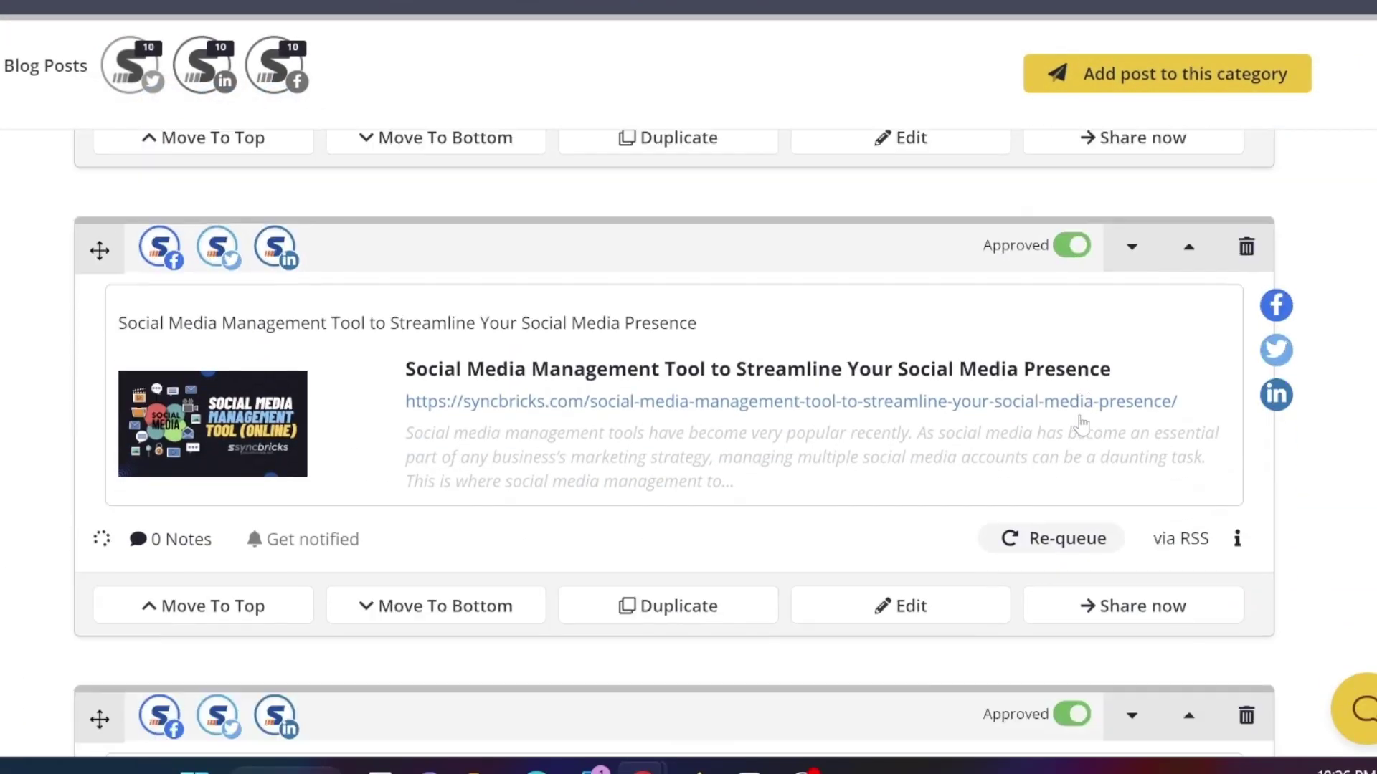
pyautogui.scroll(-3, 1082, 424)
# Step: Check the posting schedule calendar in Schedule Setup
pyautogui.click(25, 369)
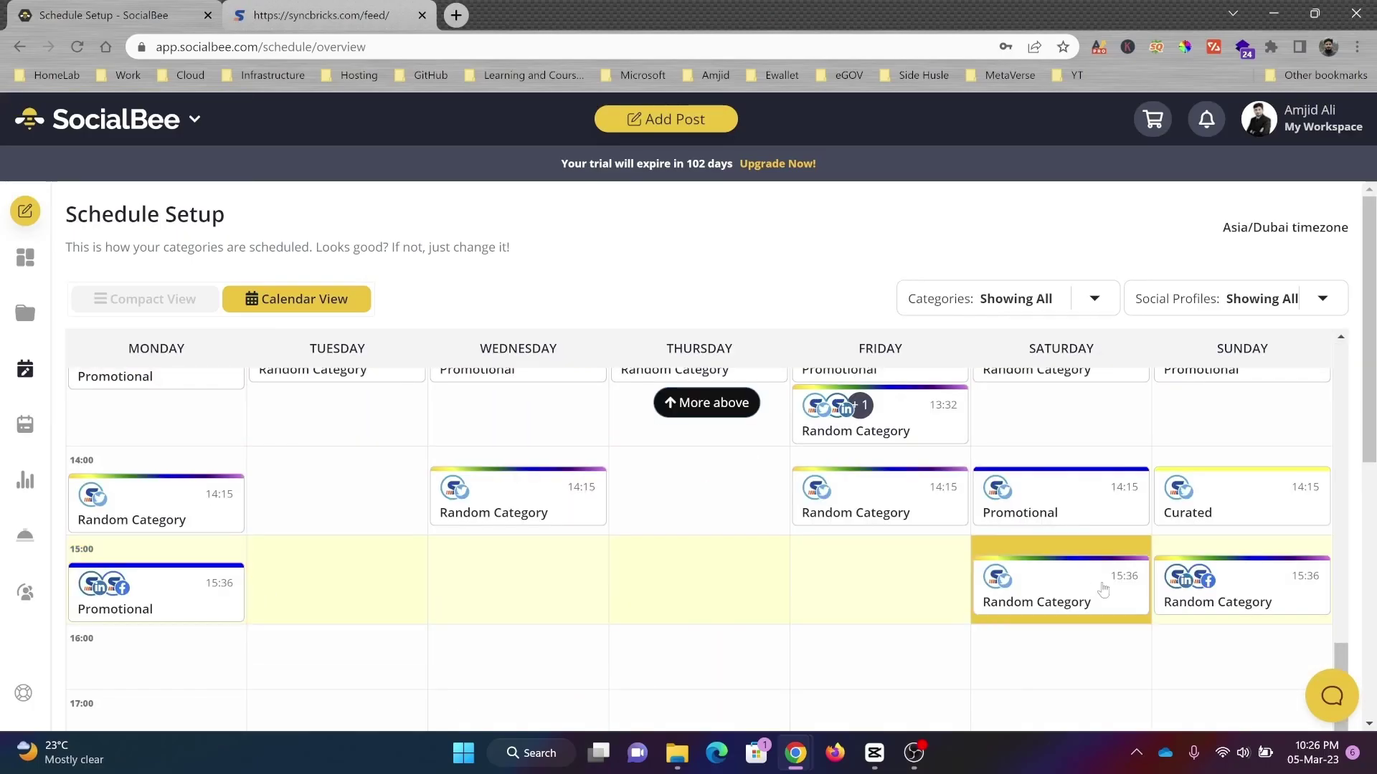
pyautogui.scroll(-5, 1103, 589)
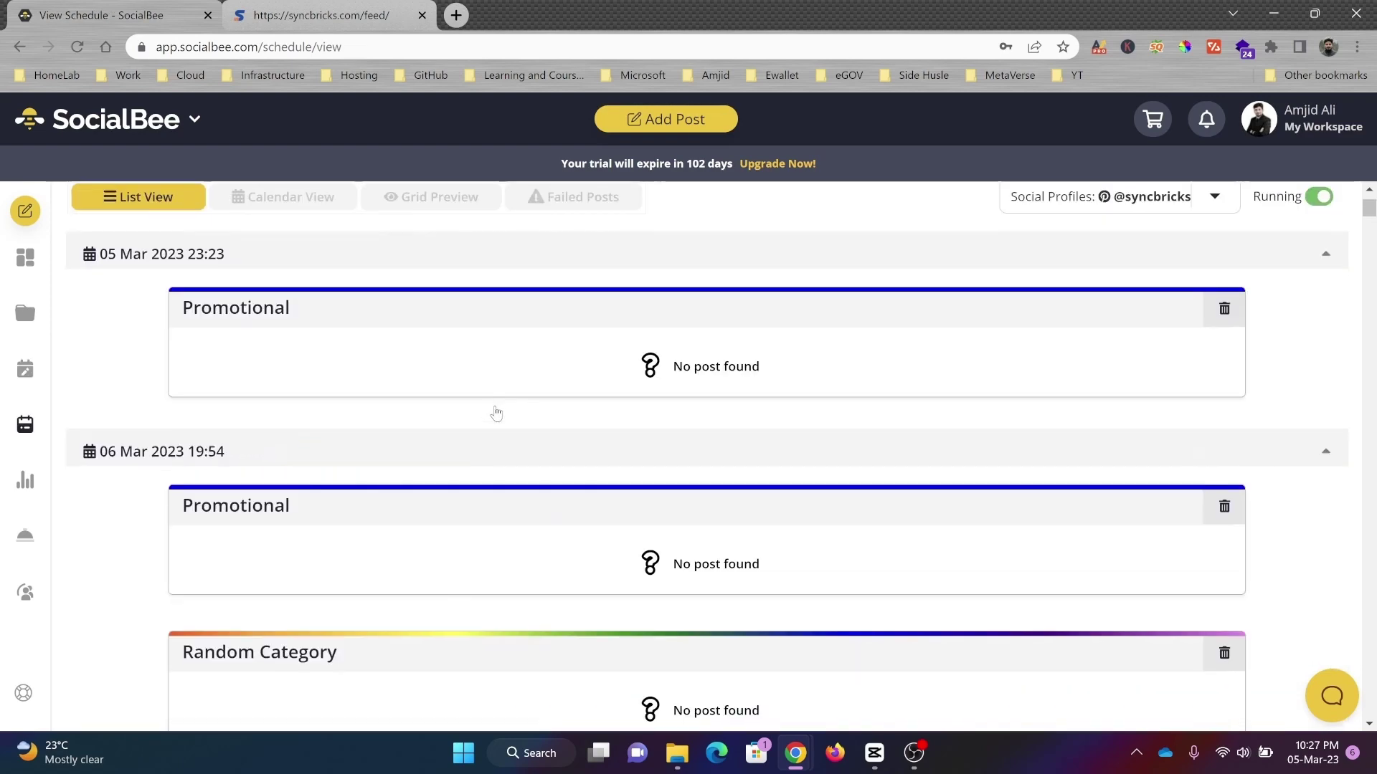
pyautogui.scroll(2, 546, 320)
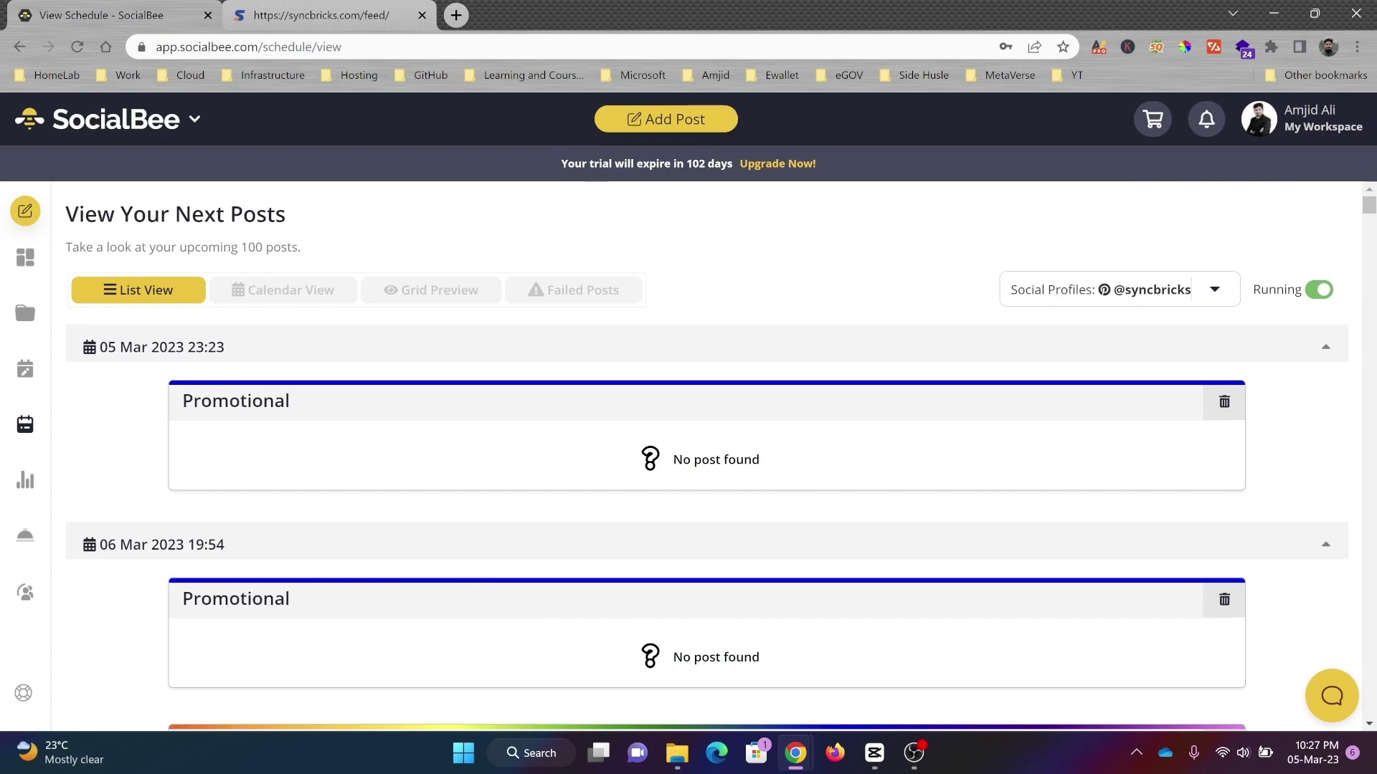
pyautogui.click(25, 370)
# Step: Look at Post Analytics and its date range options
pyautogui.click(23, 482)
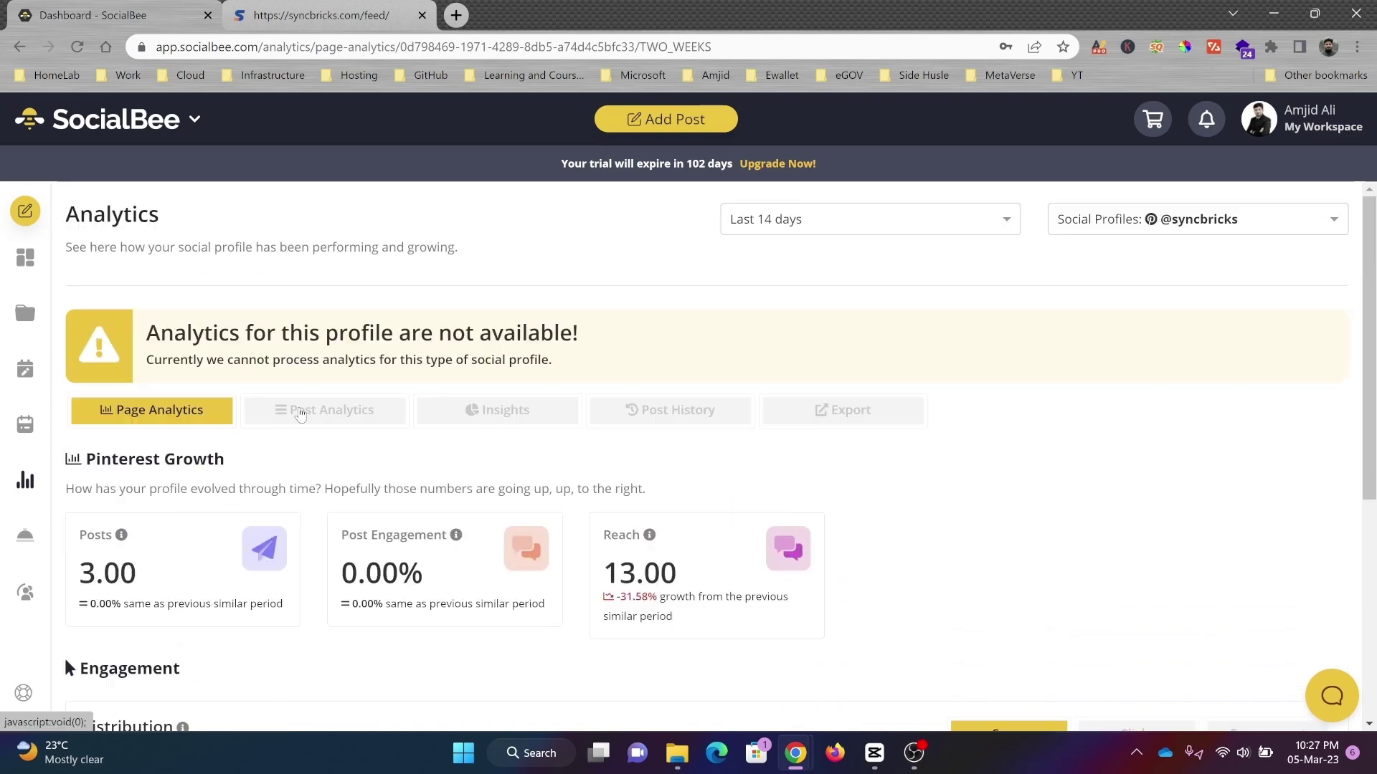
pyautogui.click(302, 414)
pyautogui.click(924, 220)
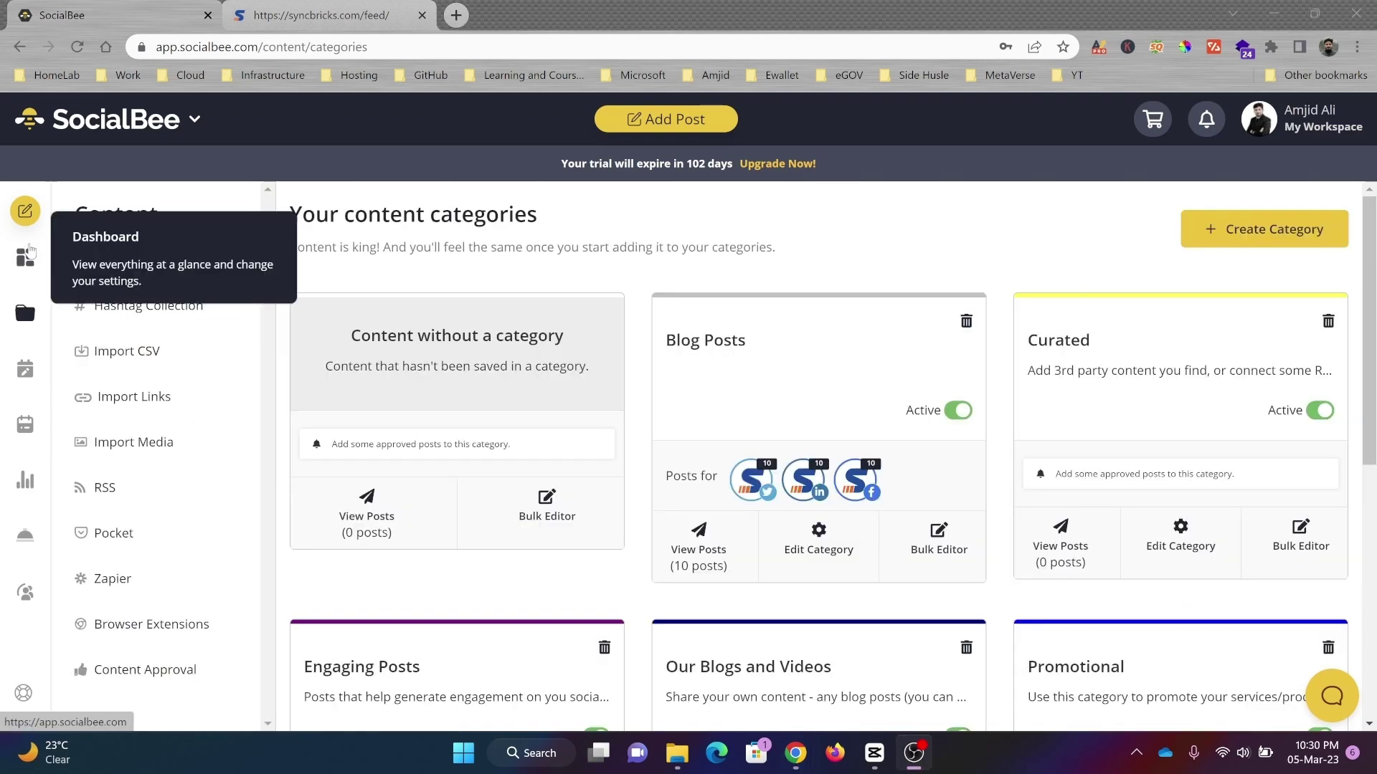
# Step: Start a new post in the Youtube Videos category and dismiss the tutorial tip
pyautogui.click(27, 252)
pyautogui.click(25, 313)
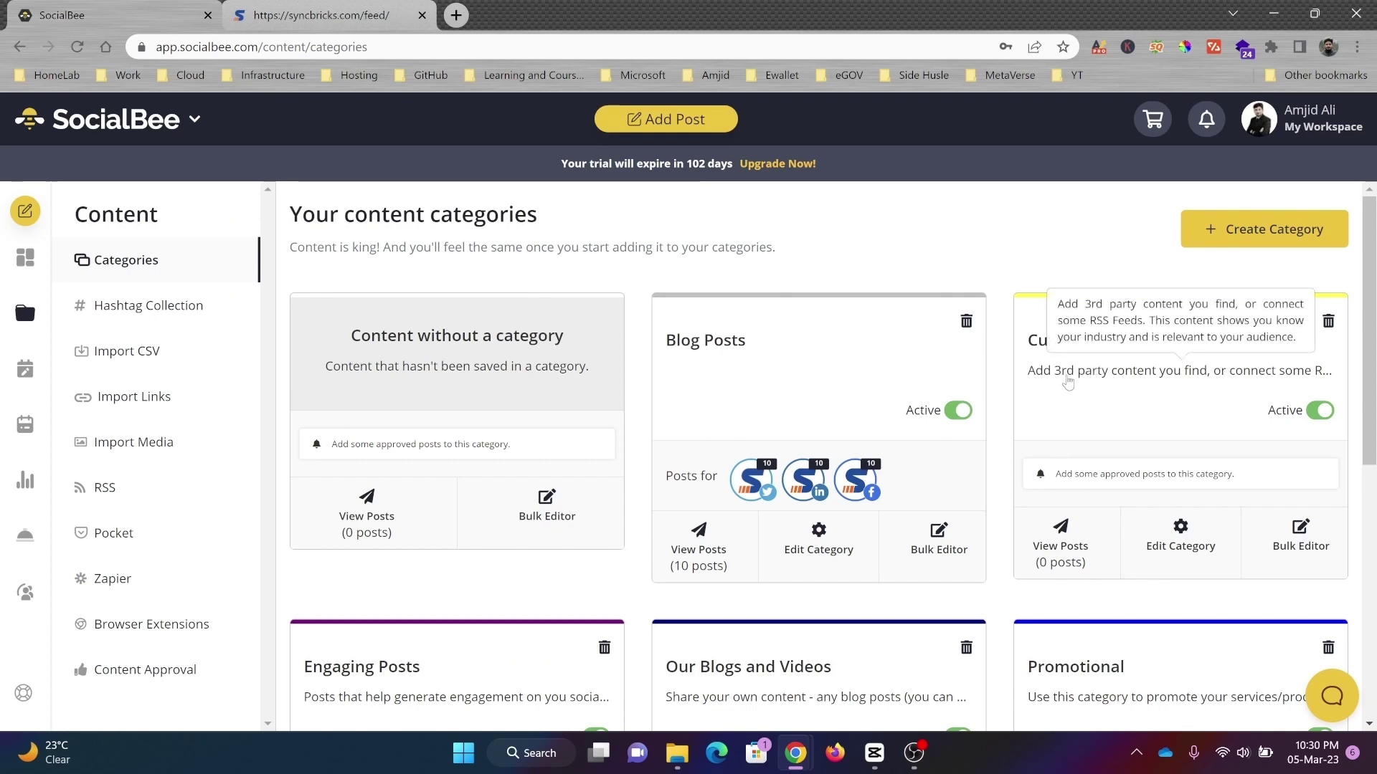
pyautogui.click(801, 559)
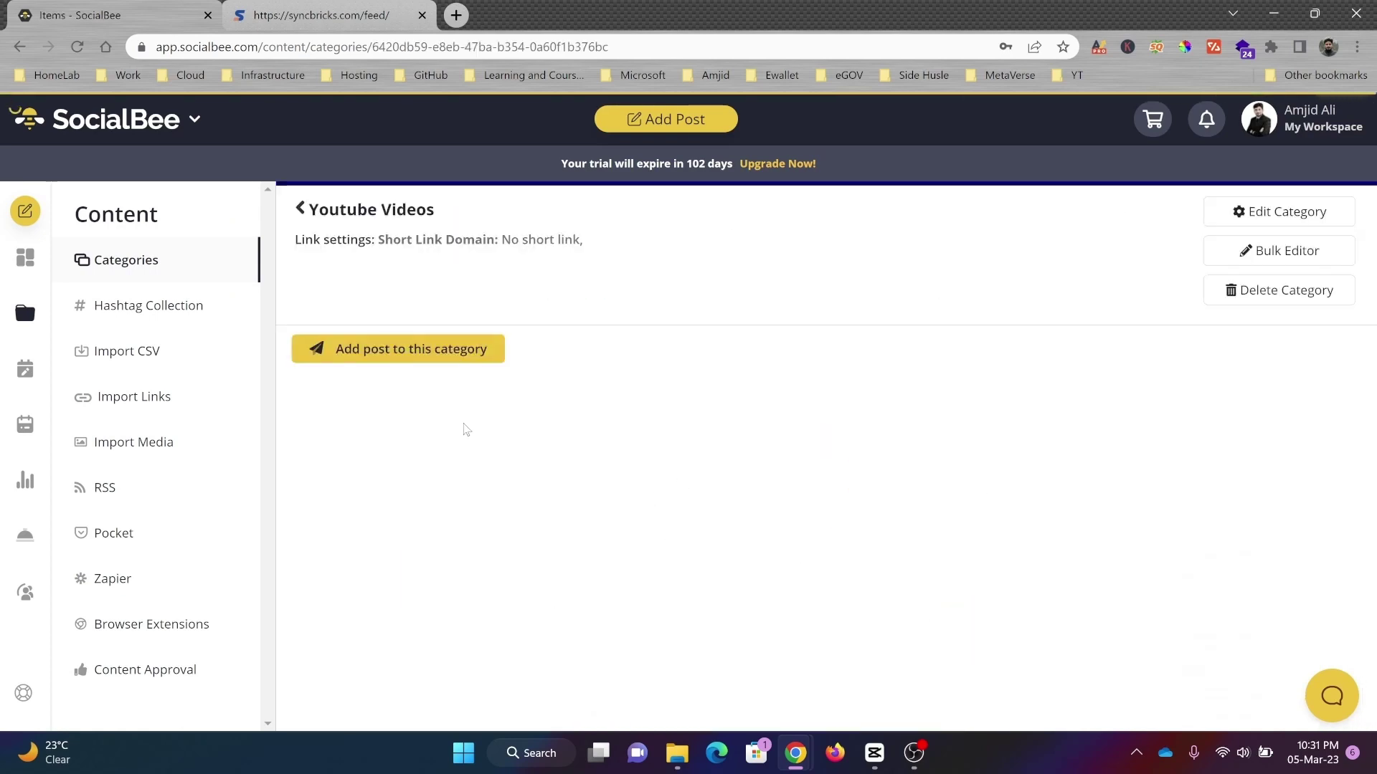
pyautogui.click(426, 364)
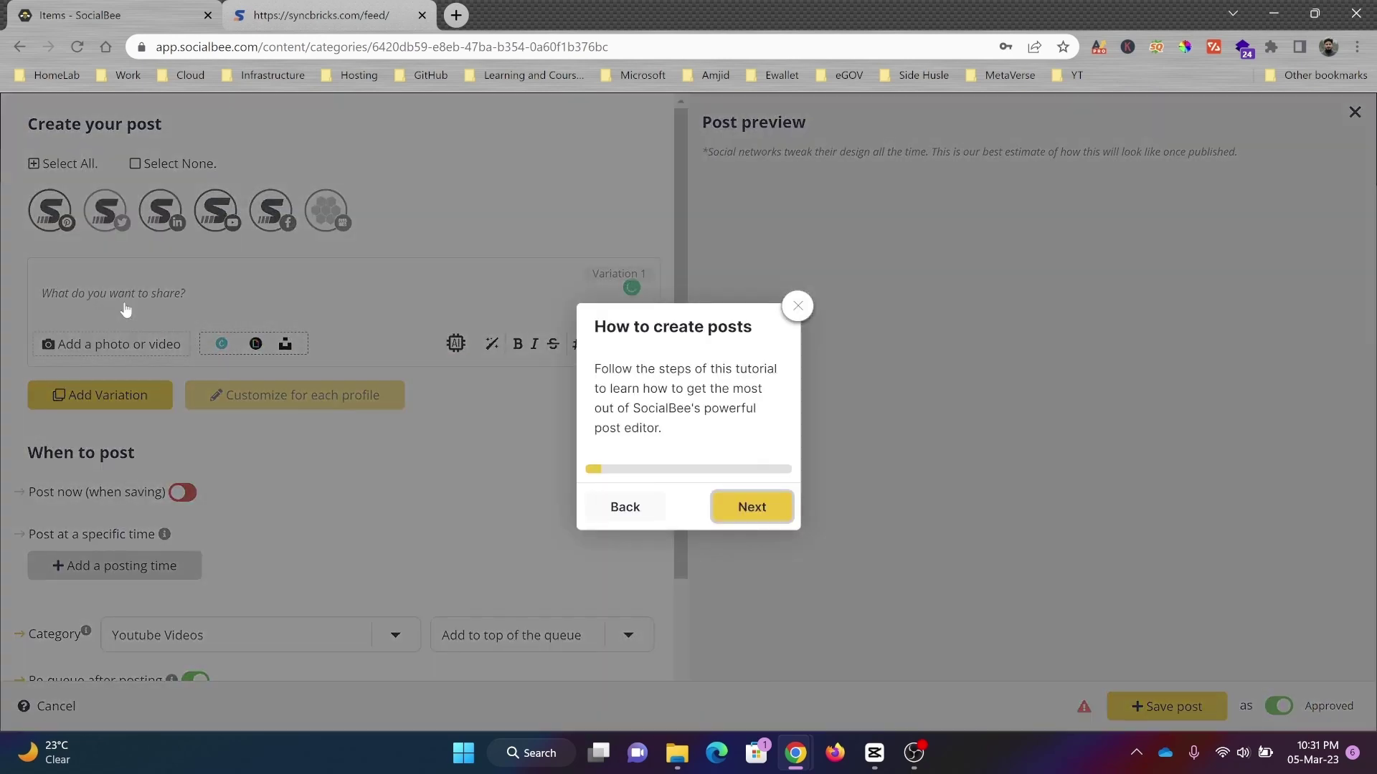
pyautogui.click(798, 307)
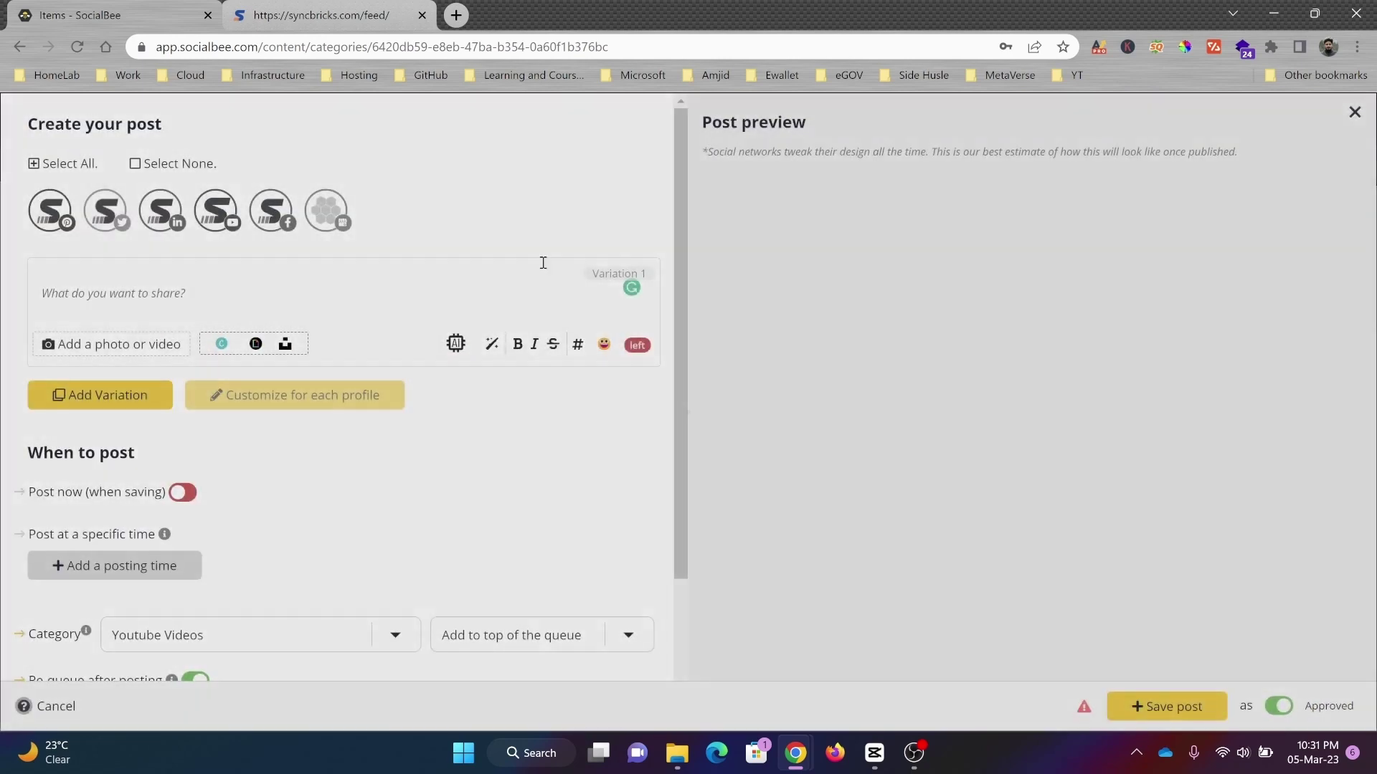
# Step: Look up YouTube in a new browser tab
pyautogui.click(453, 20)
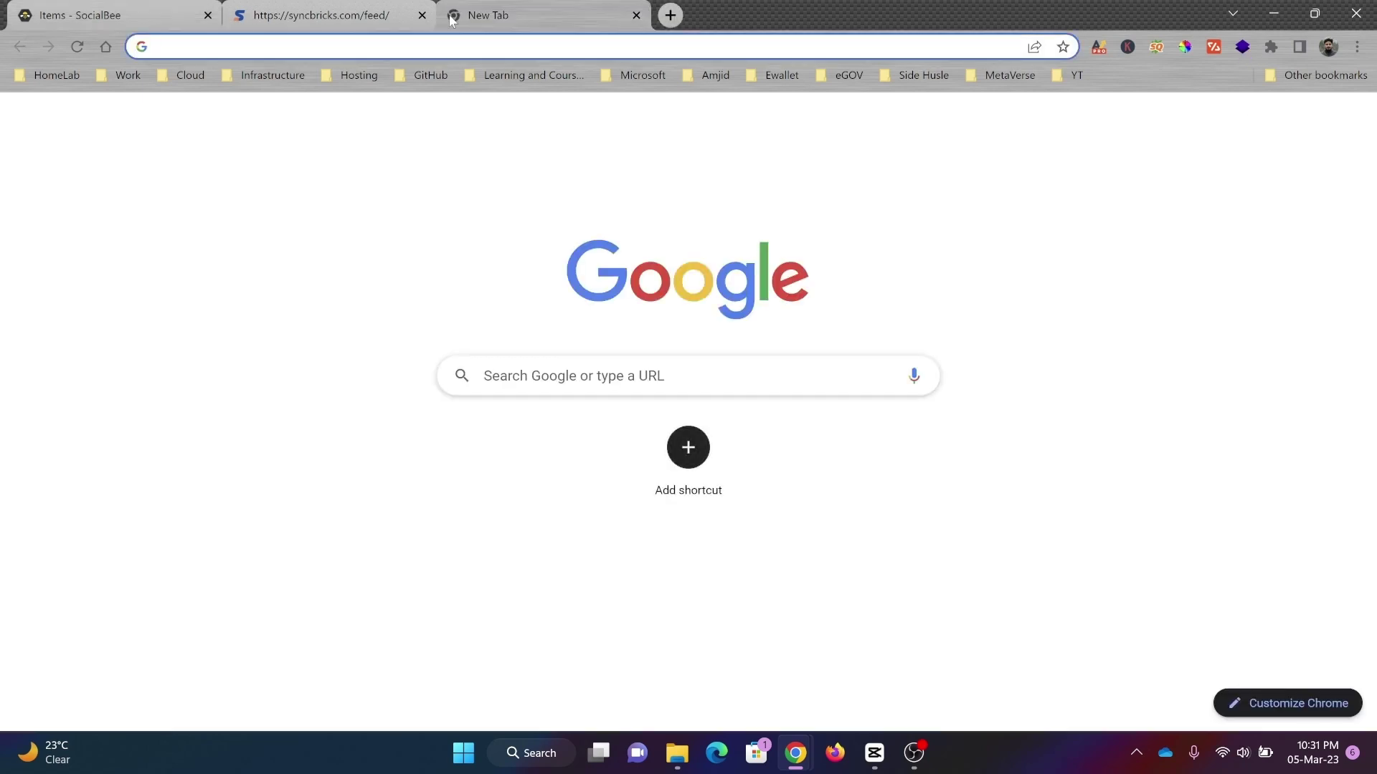
pyautogui.write('yout')
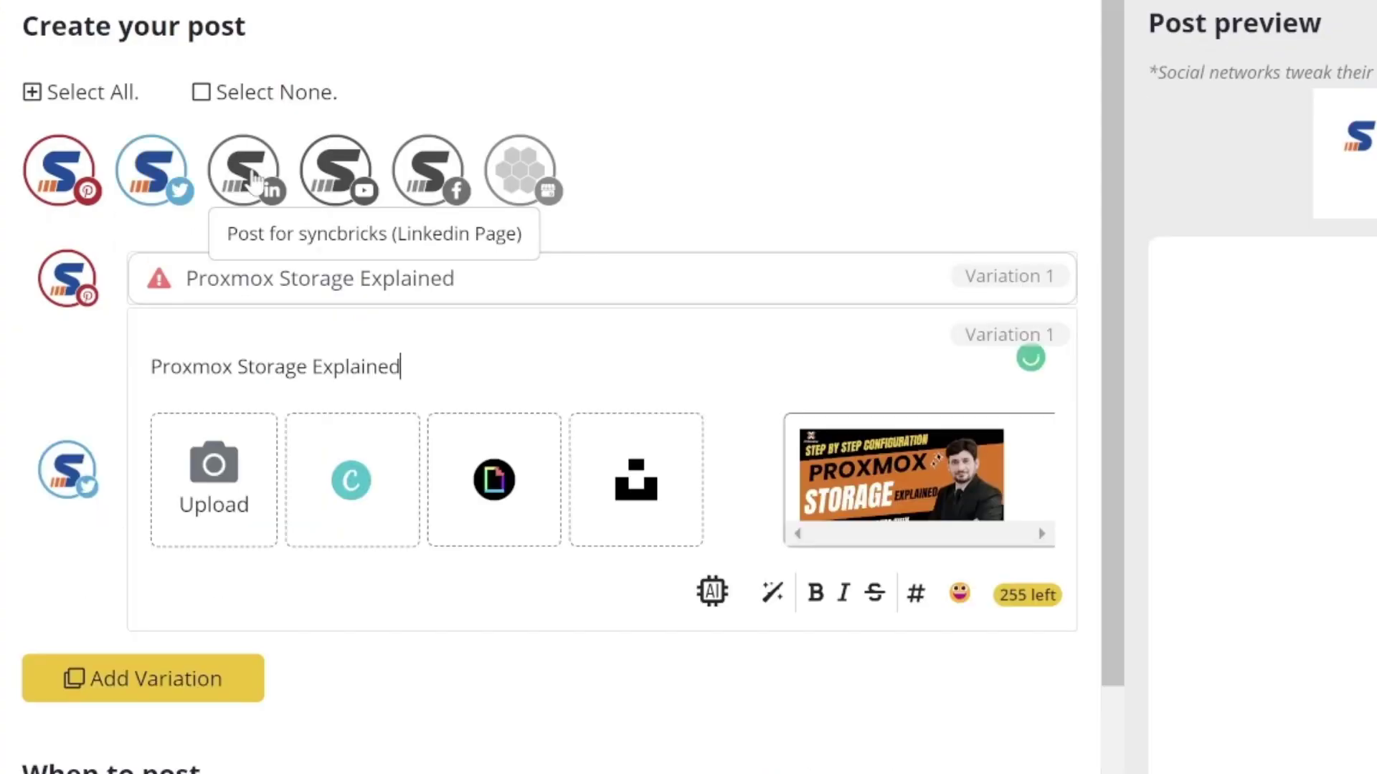
pyautogui.scroll(-5, 341, 563)
pyautogui.scroll(5, 69, 351)
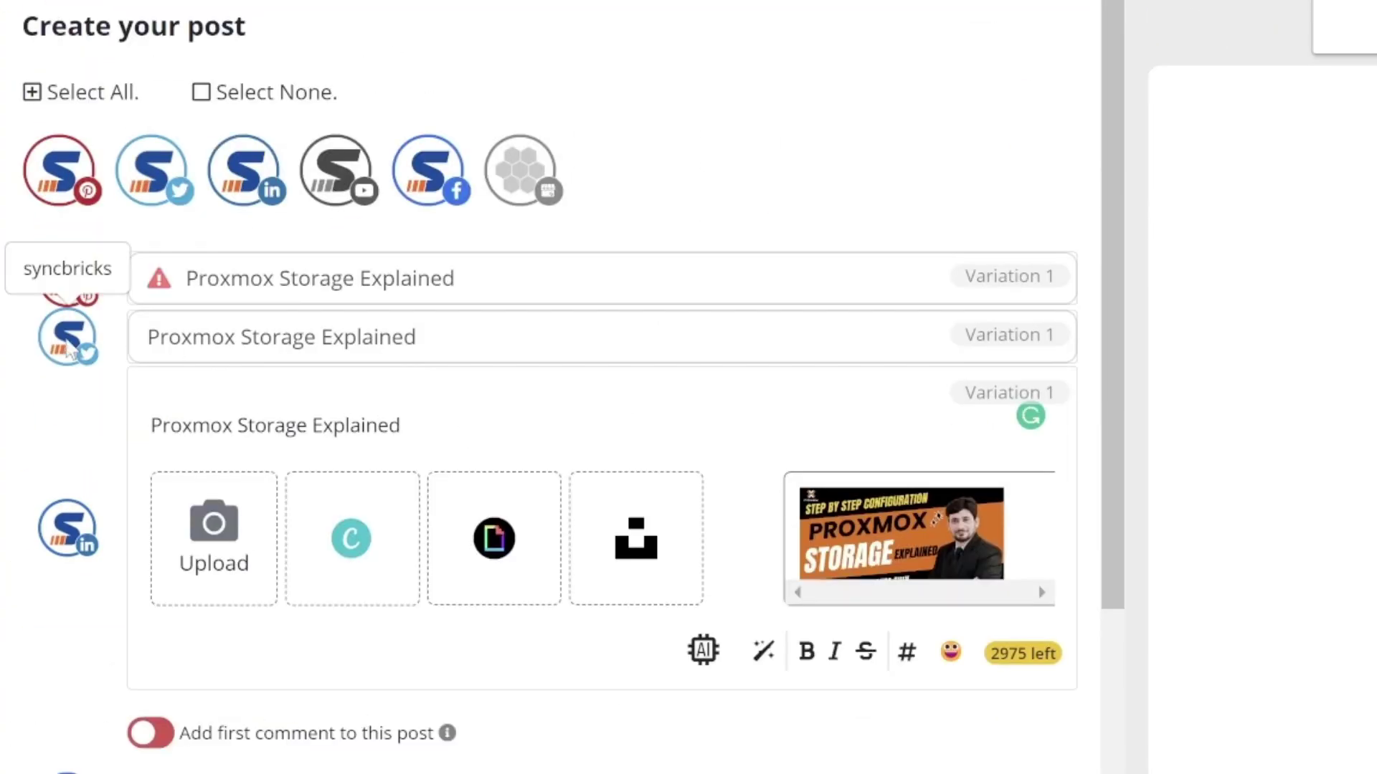
# Step: Append ': Promox Tutorial' to the Twitter version of the post and expand it
pyautogui.click(70, 352)
pyautogui.write(': Promox Tutorial')
pyautogui.click(419, 303)
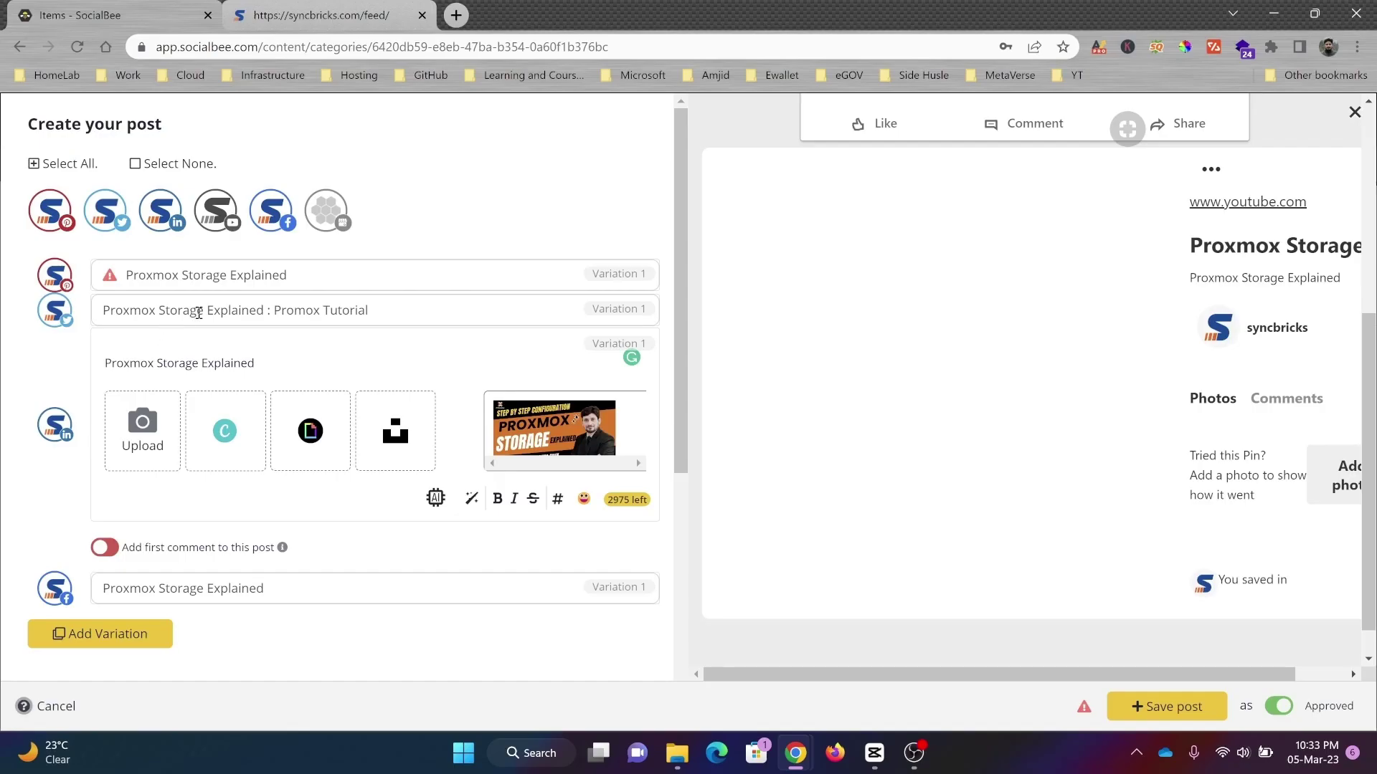
pyautogui.click(199, 312)
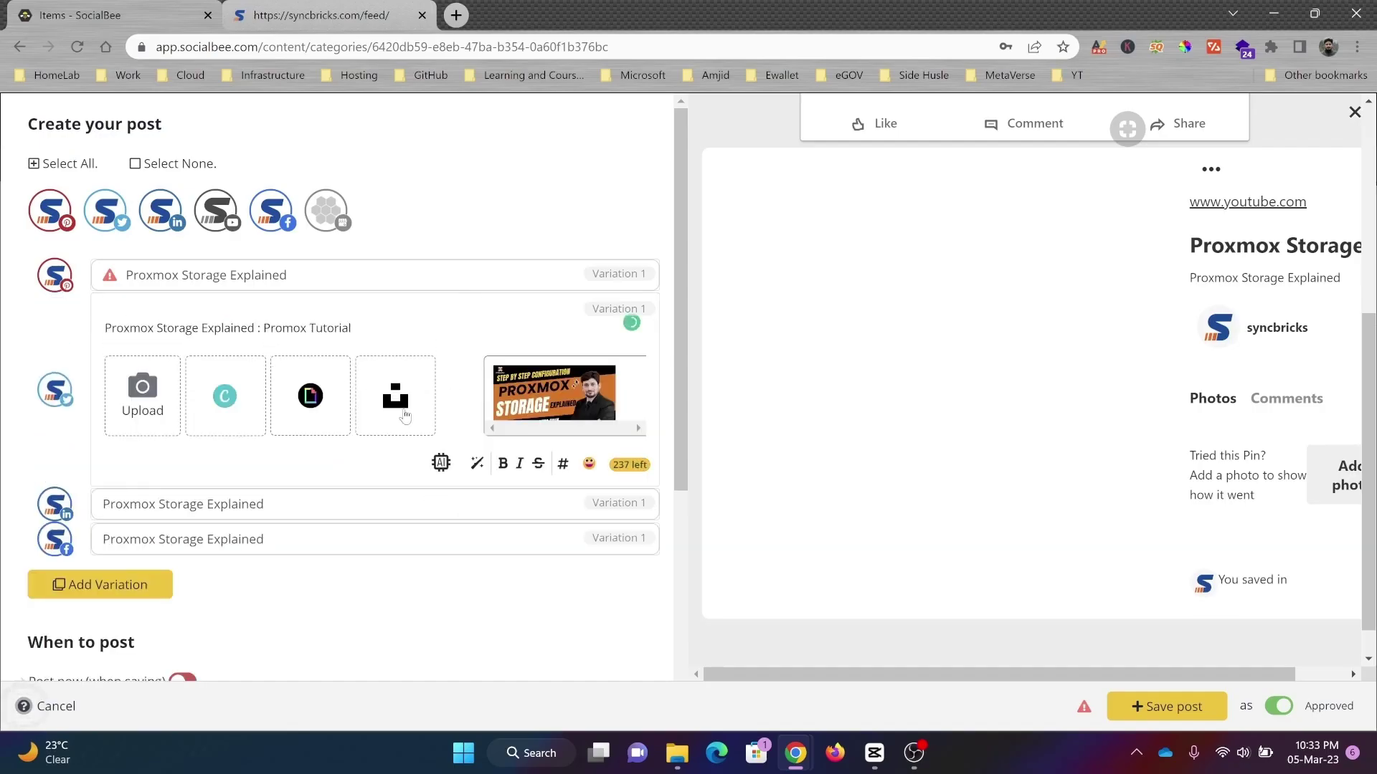
# Step: Create a 'Proxmox' hashtag collection from pasted hashtags for the post
pyautogui.click(564, 464)
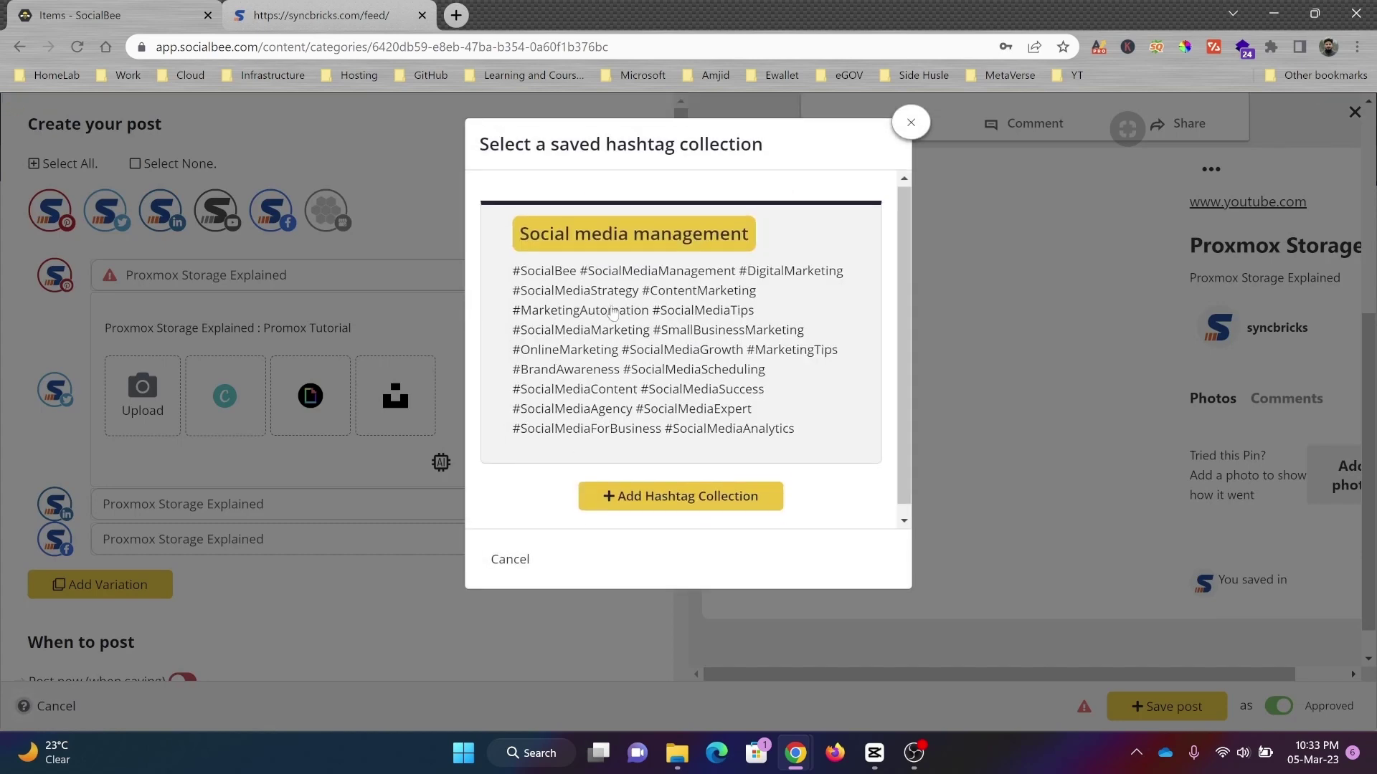
pyautogui.scroll(-1, 608, 305)
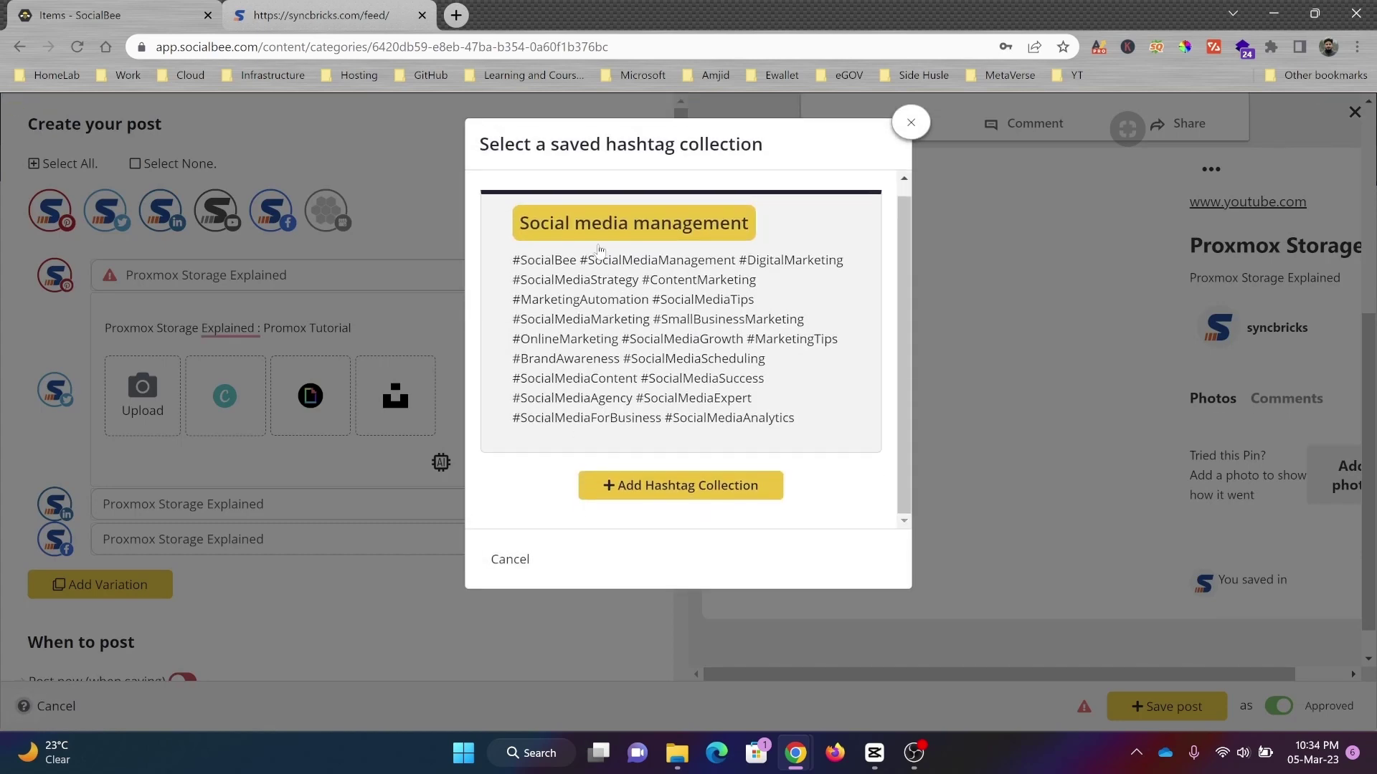
pyautogui.click(743, 507)
pyautogui.click(605, 219)
pyautogui.write('Proxmox')
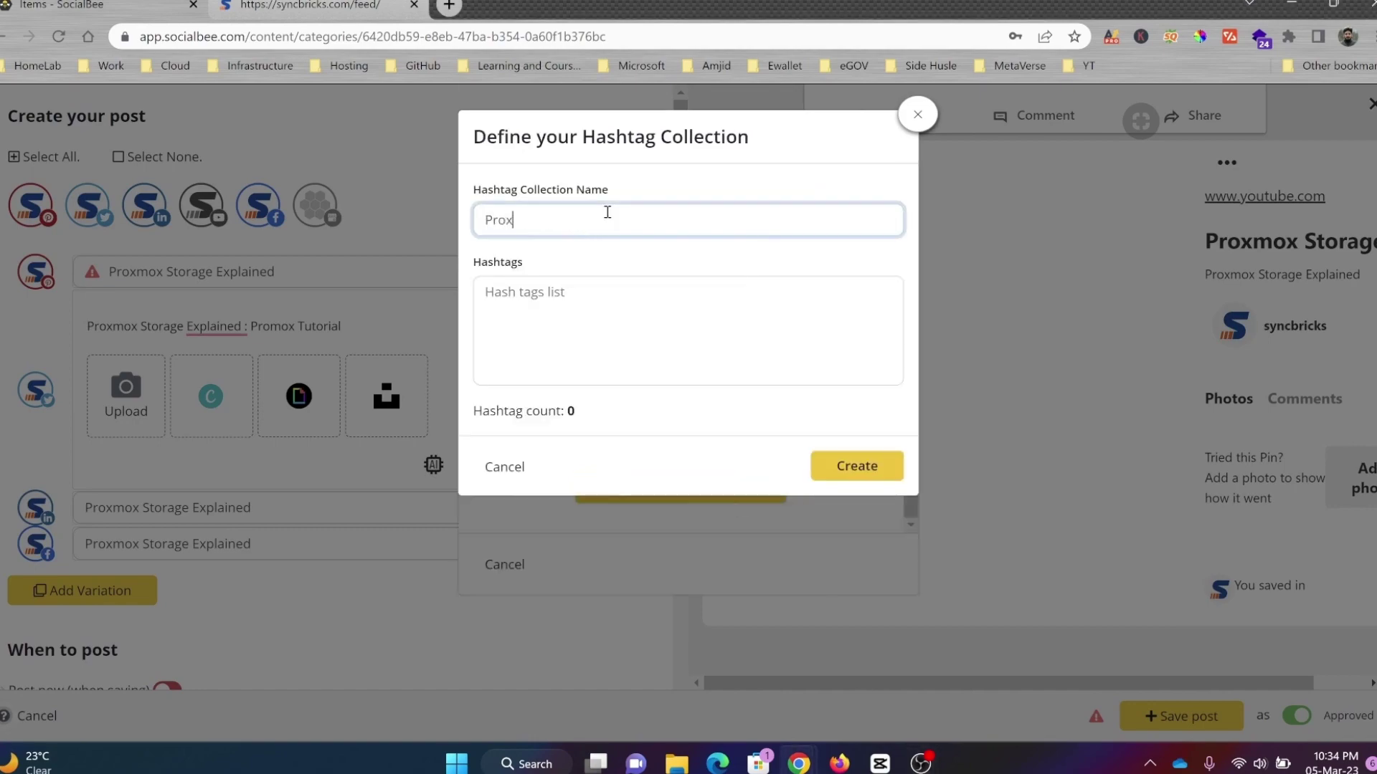
pyautogui.click(606, 338)
pyautogui.hotkey('ctrl', 'v')
pyautogui.click(857, 466)
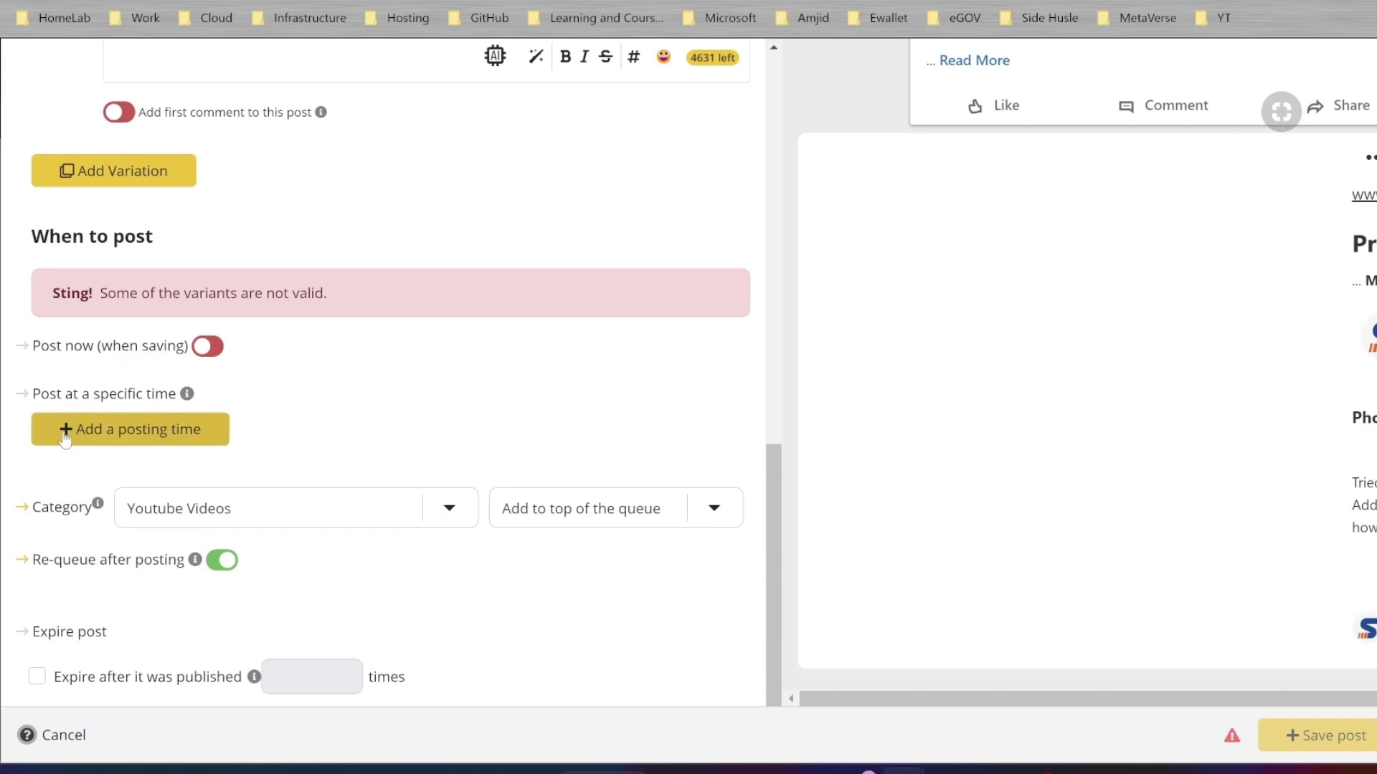
# Step: Schedule the post for 6 March 2023 at 15:36, then view uncategorized posts
pyautogui.click(64, 433)
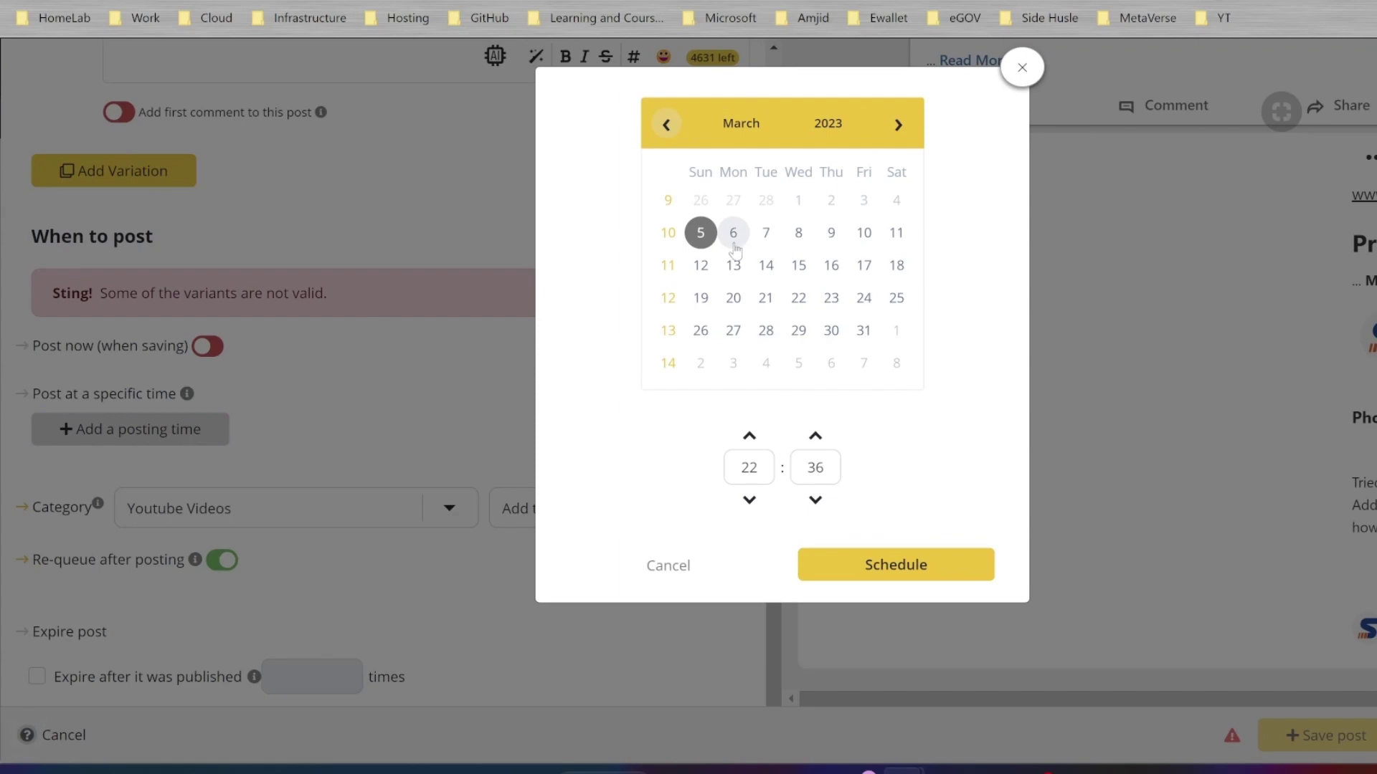
pyautogui.click(732, 233)
pyautogui.click(750, 500)
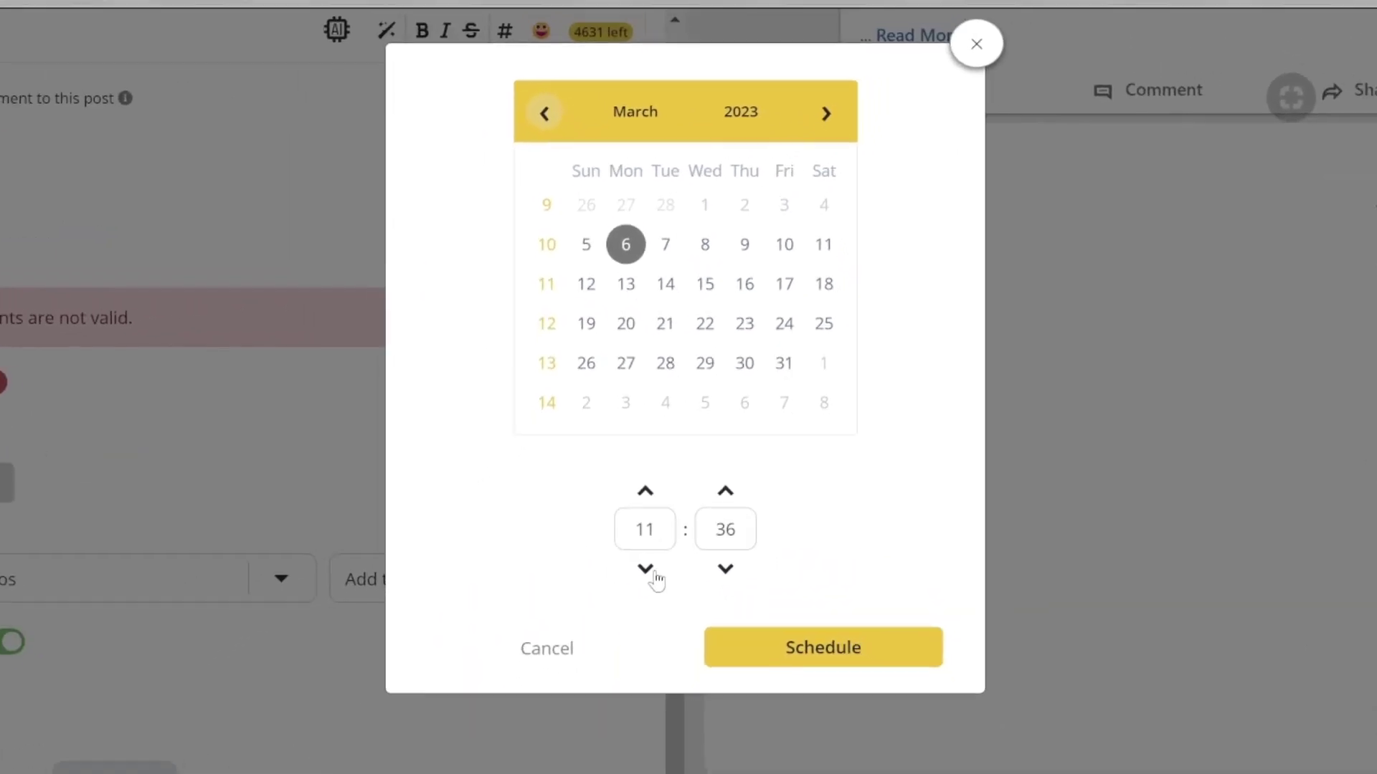
pyautogui.click(645, 569)
pyautogui.click(645, 569)
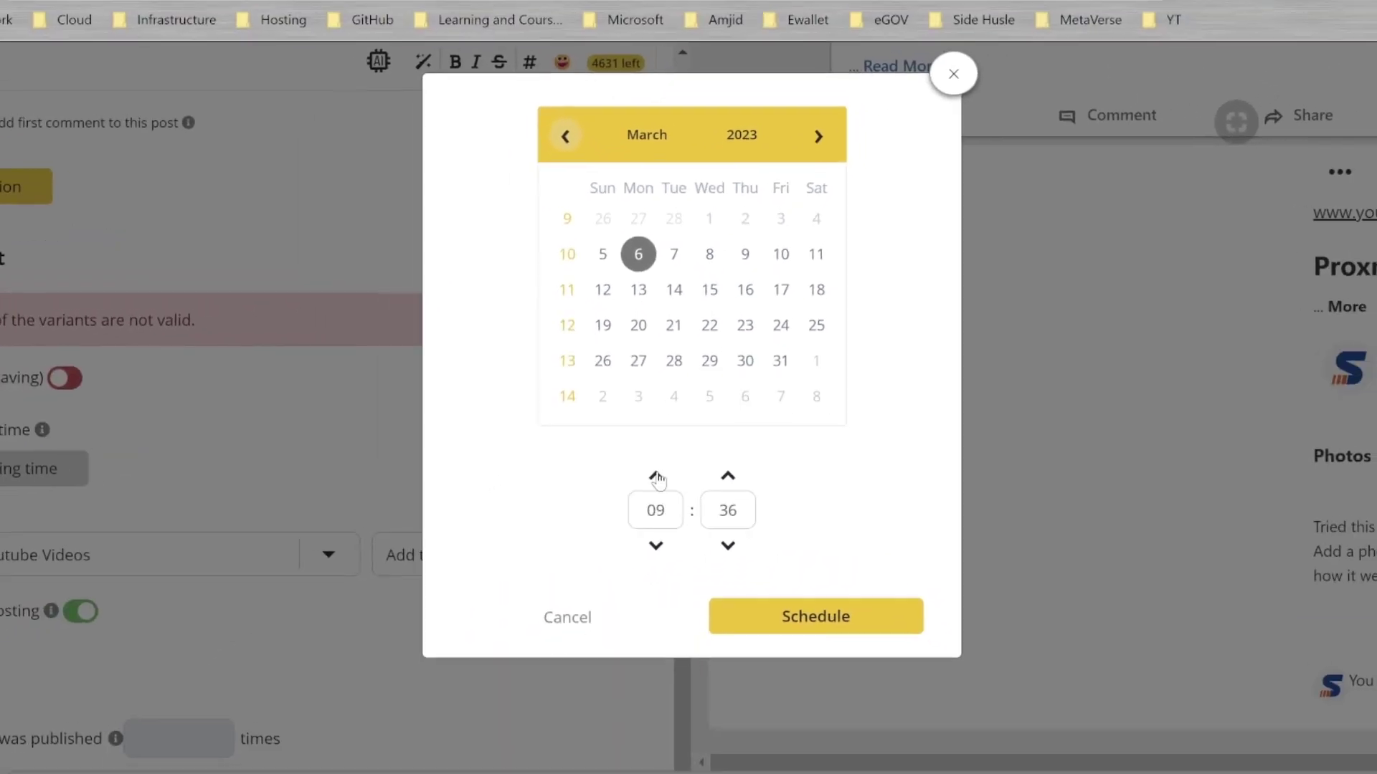
pyautogui.click(644, 529)
pyautogui.write('15')
pyautogui.press('Return')
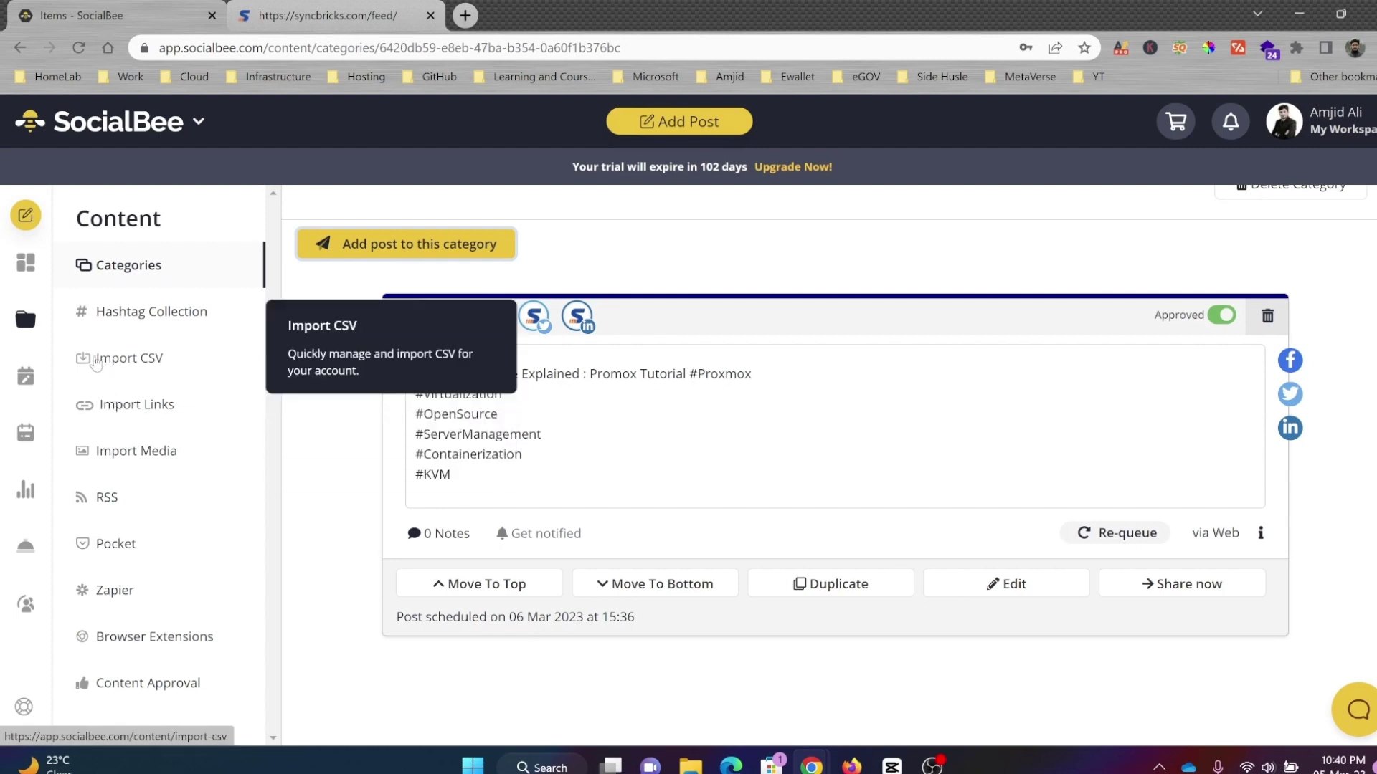
pyautogui.click(89, 277)
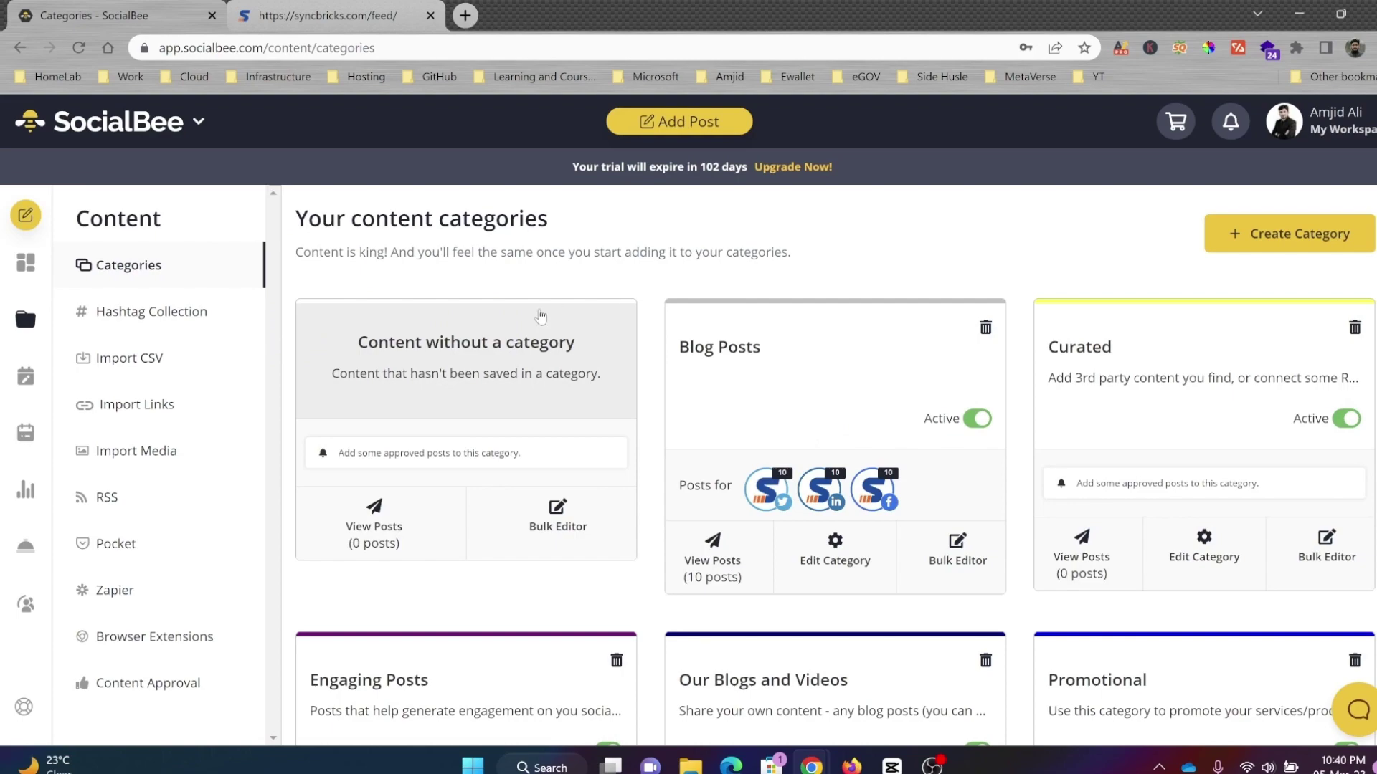
pyautogui.click(540, 316)
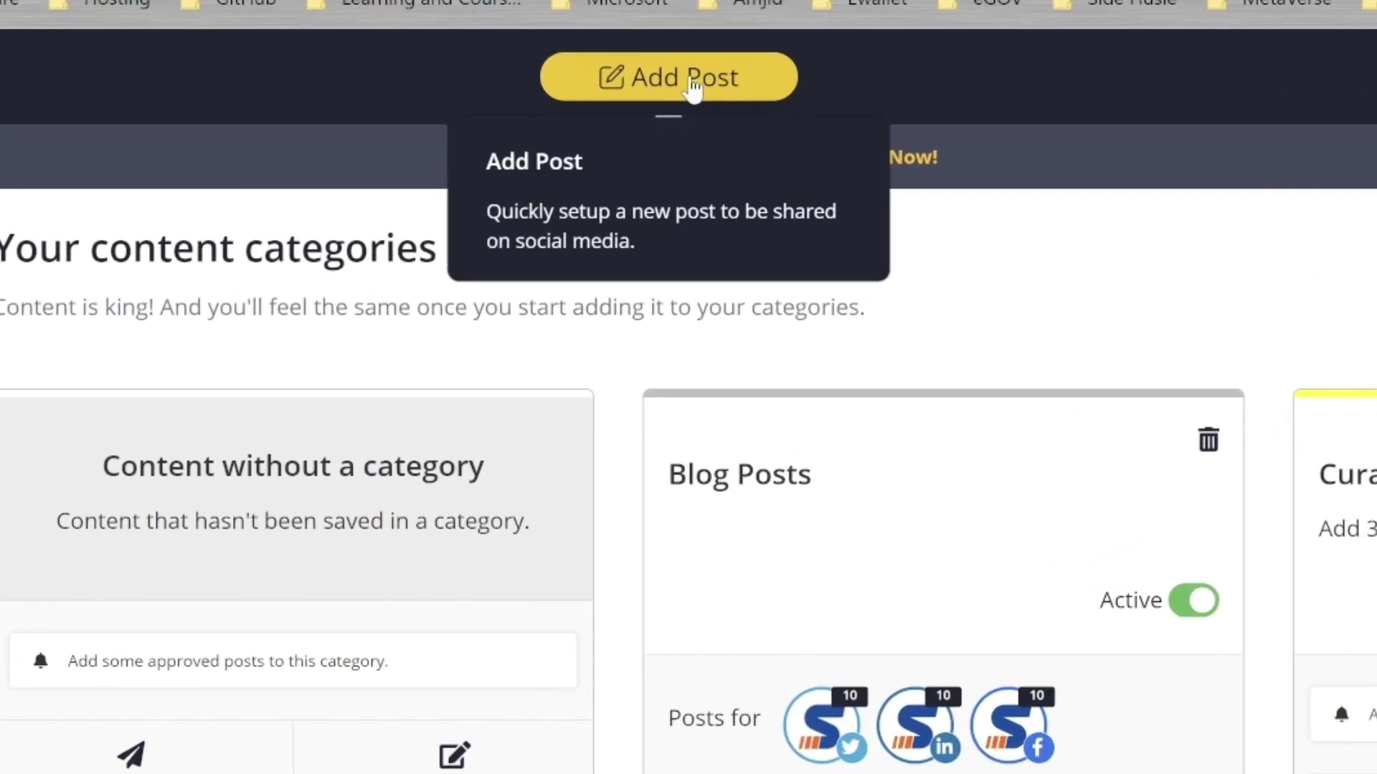
# Step: Attach a Canva Coming Soon design, retitled 'SUBSCRIBE NOW', to a new post
pyautogui.click(695, 121)
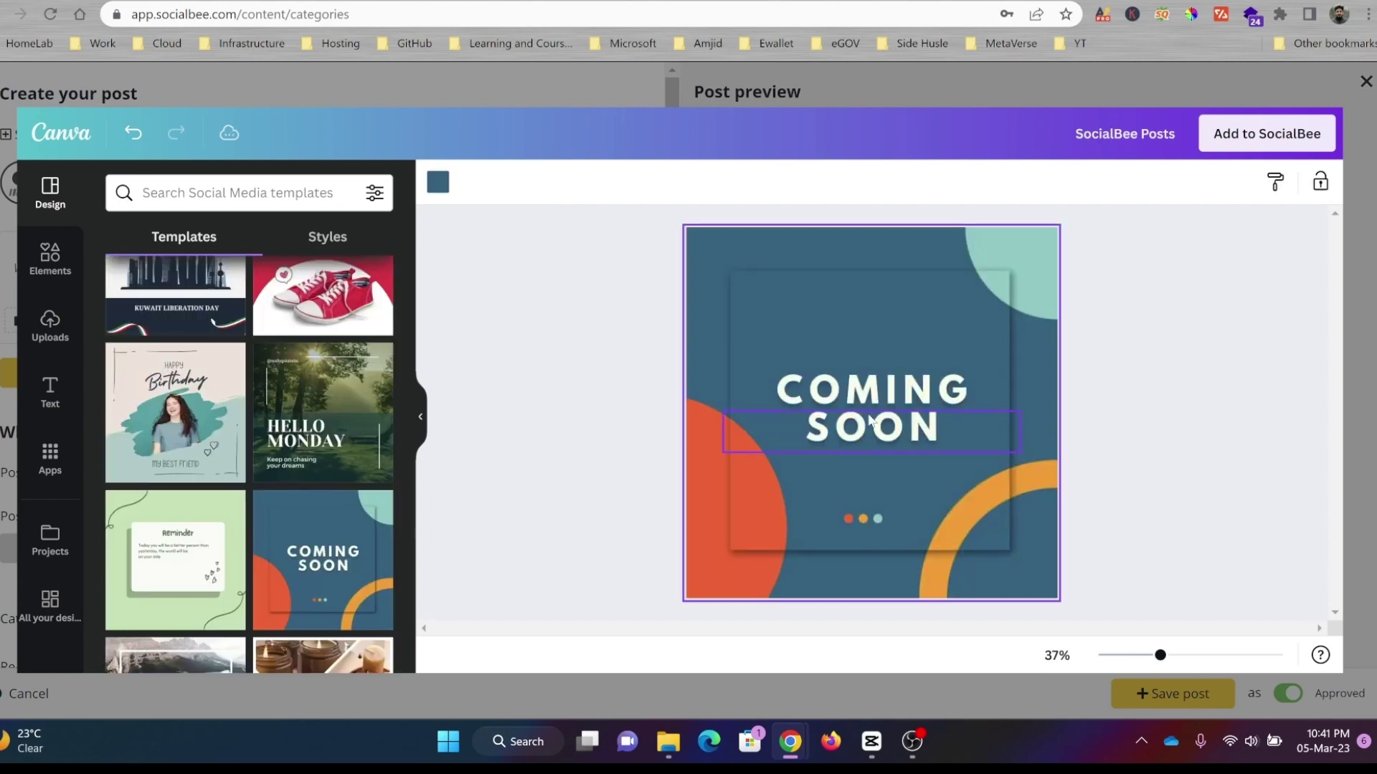
pyautogui.doubleClick(869, 420)
pyautogui.write('SUBSCRIBE NOW')
pyautogui.click(1168, 246)
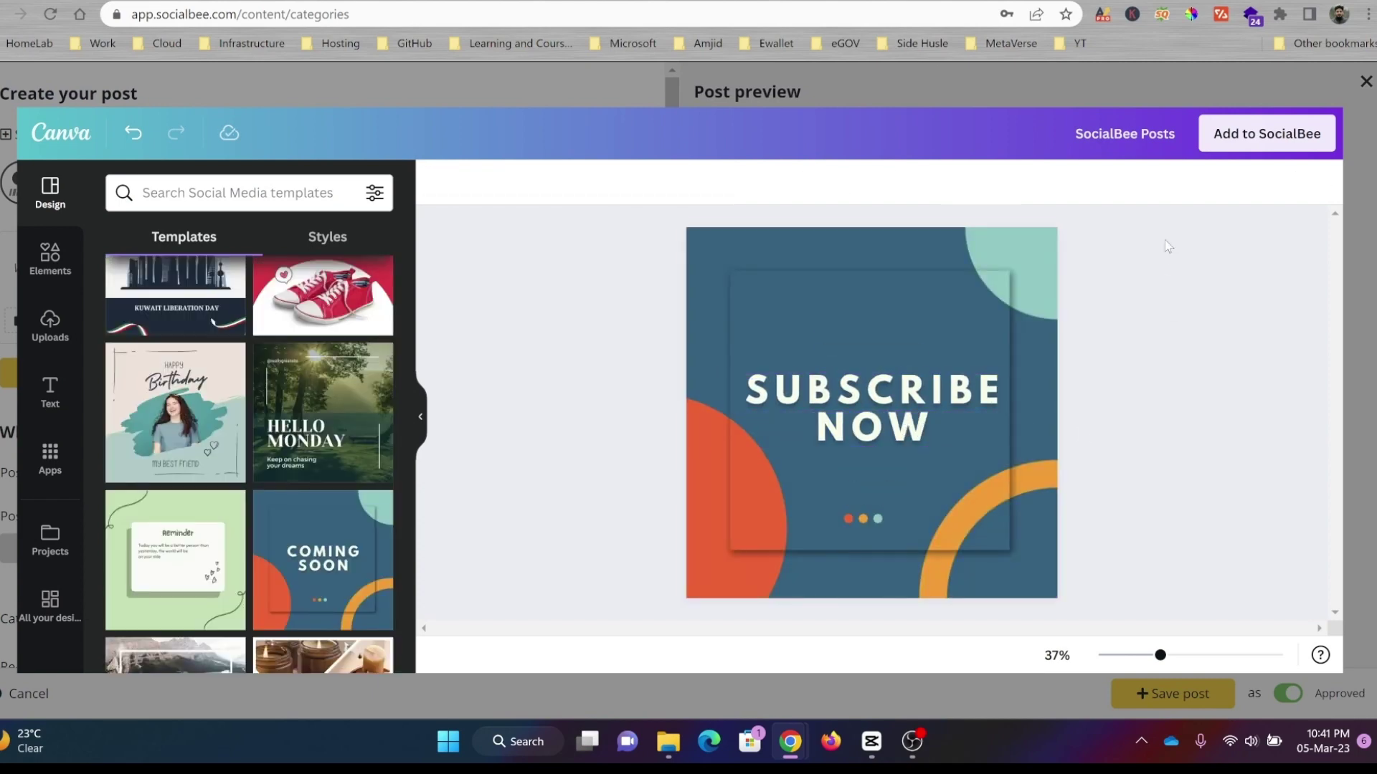
pyautogui.click(1226, 146)
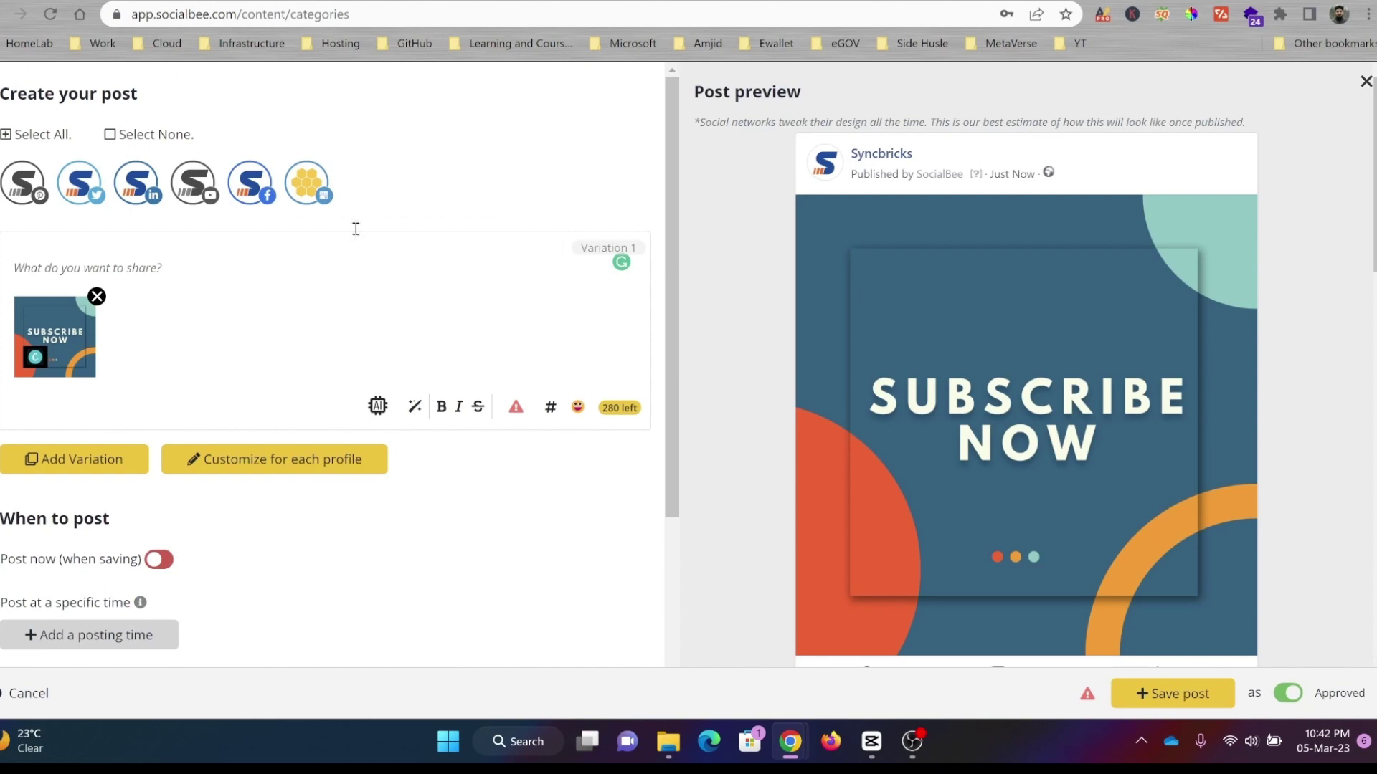
# Step: Paste the YouTube channel link, select Twitter, LinkedIn, Facebook and Google profiles, and save the SUBSCRIBE NOW post
pyautogui.scroll(-5, 958, 344)
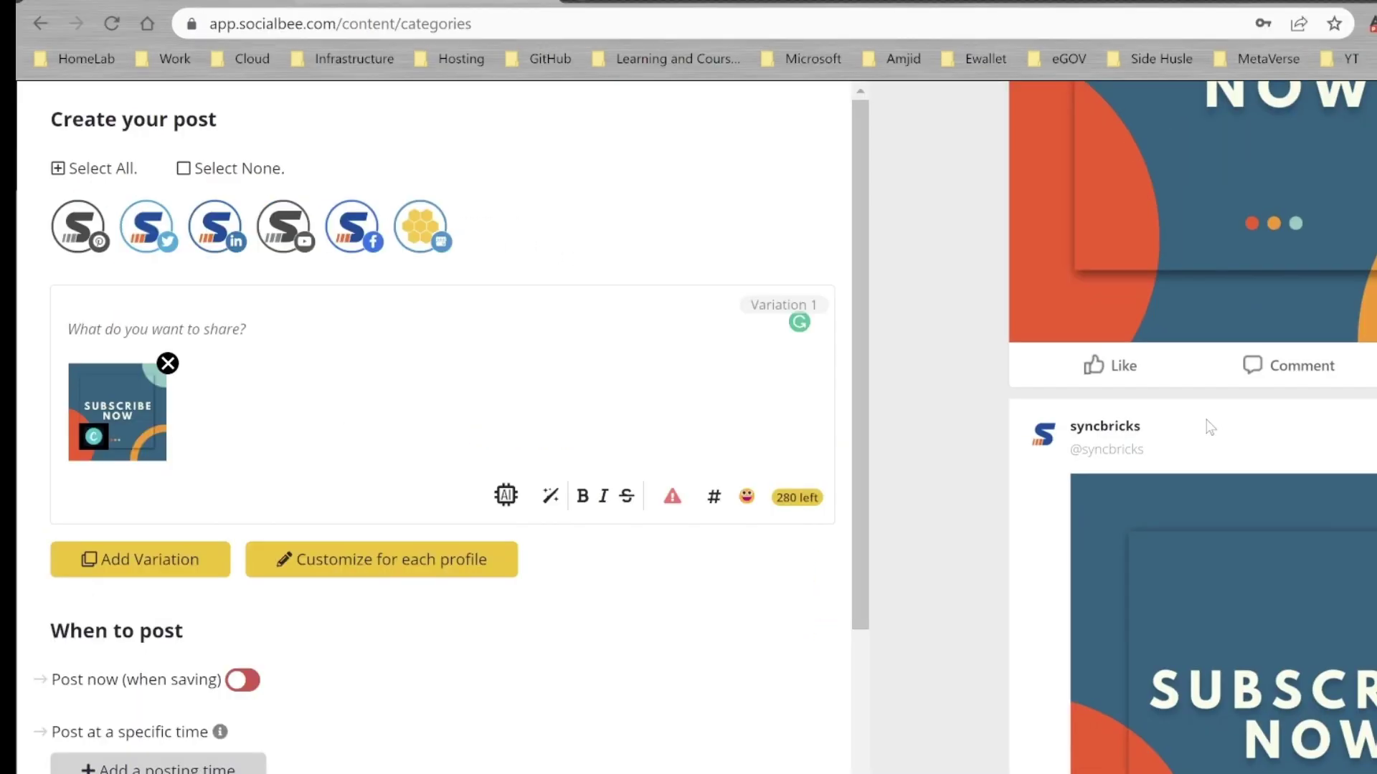
pyautogui.write('https://www.youtube.com/channel/UC1ORA3oNGYuQ8yQHrC7MzBg?sub_confirmation=1')
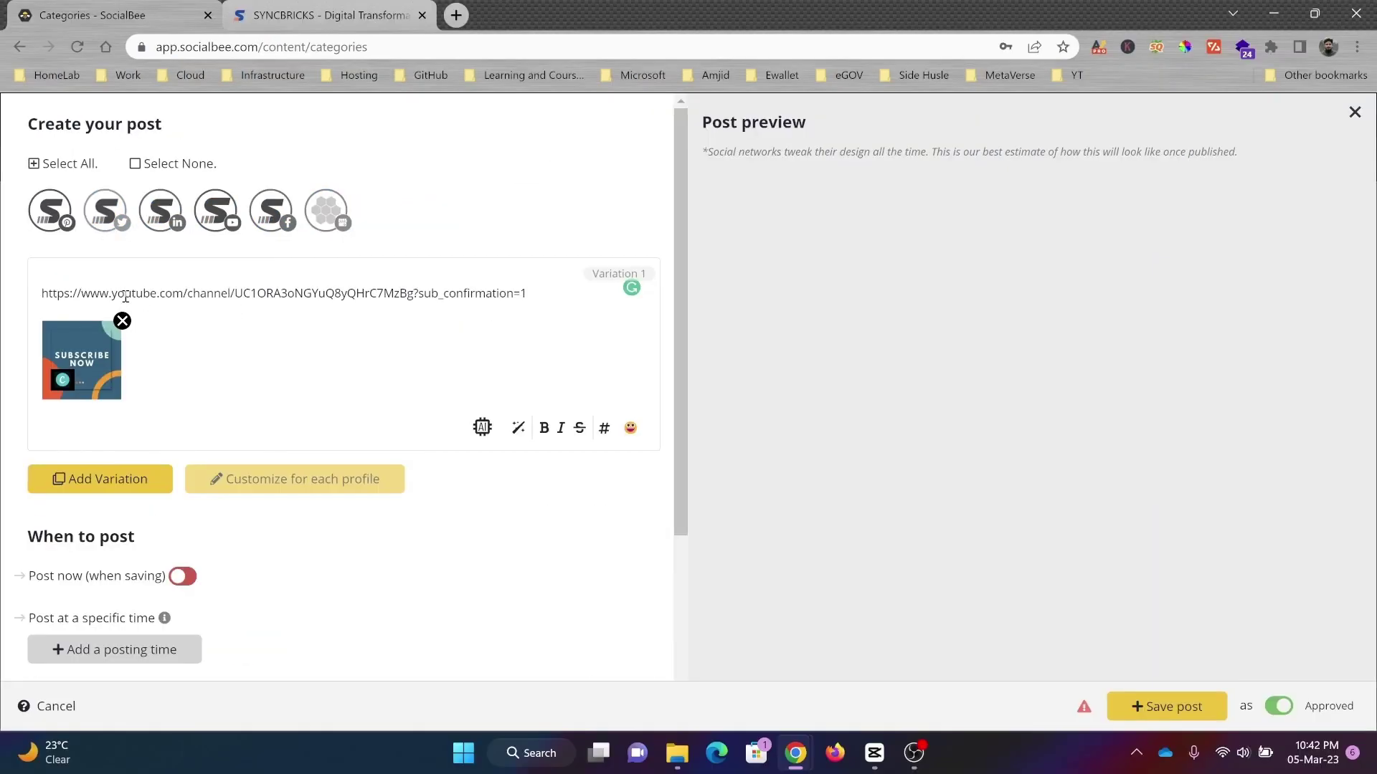
pyautogui.click(105, 215)
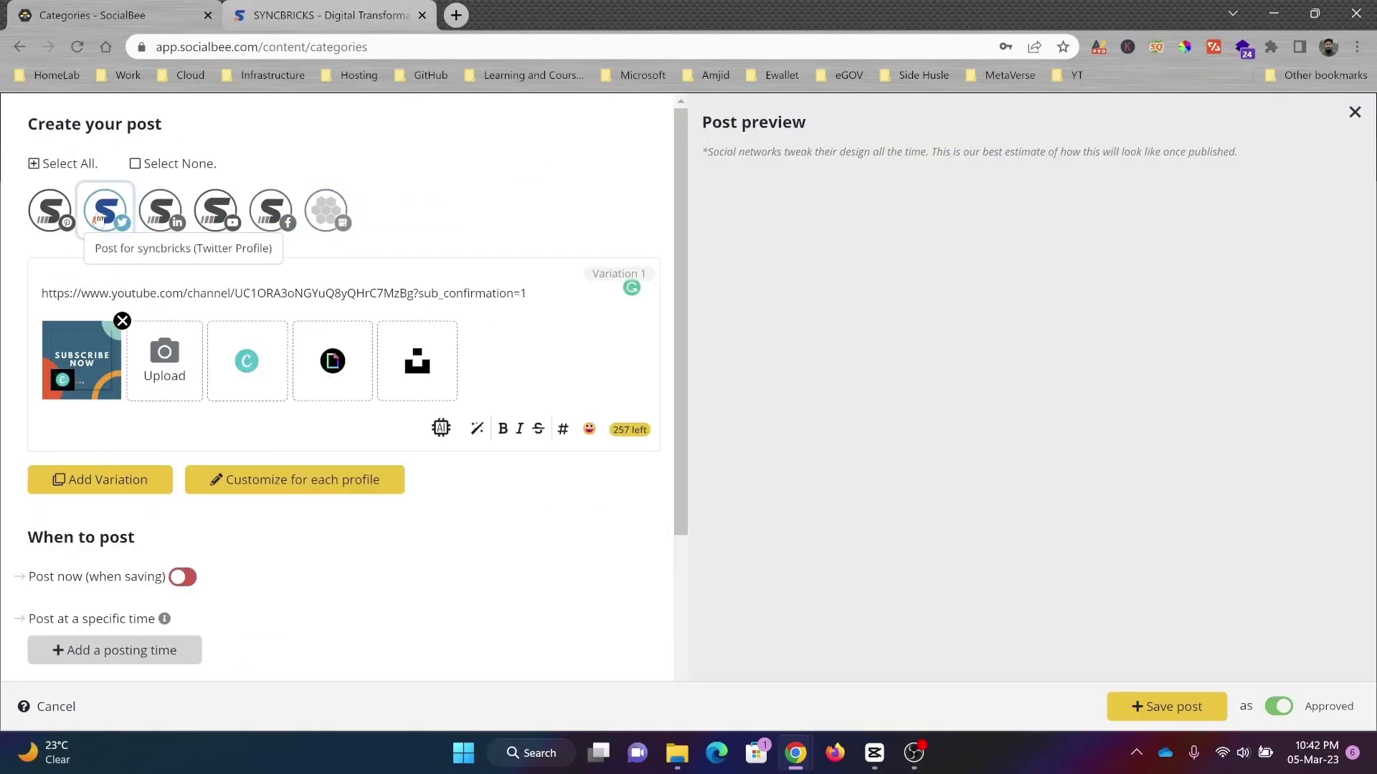
pyautogui.click(160, 212)
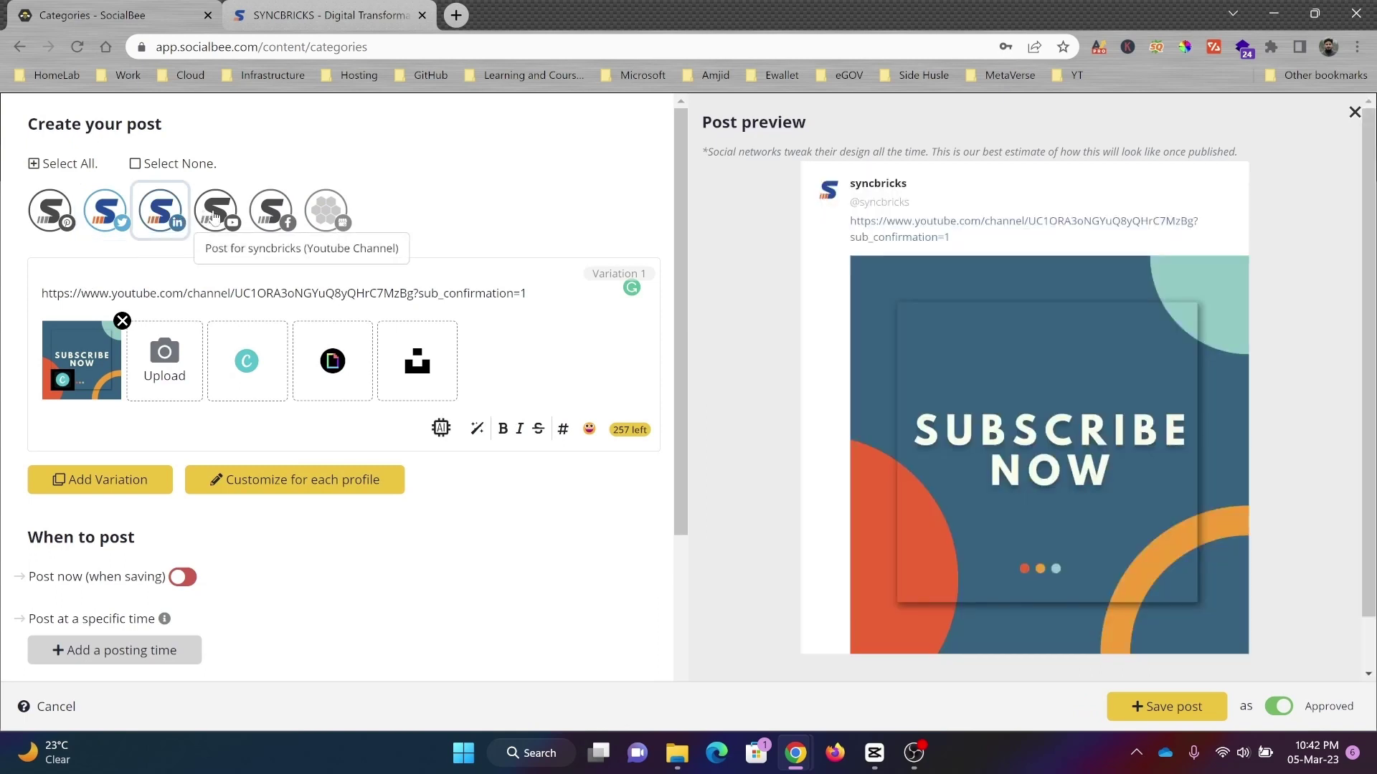
pyautogui.click(276, 215)
pyautogui.click(324, 215)
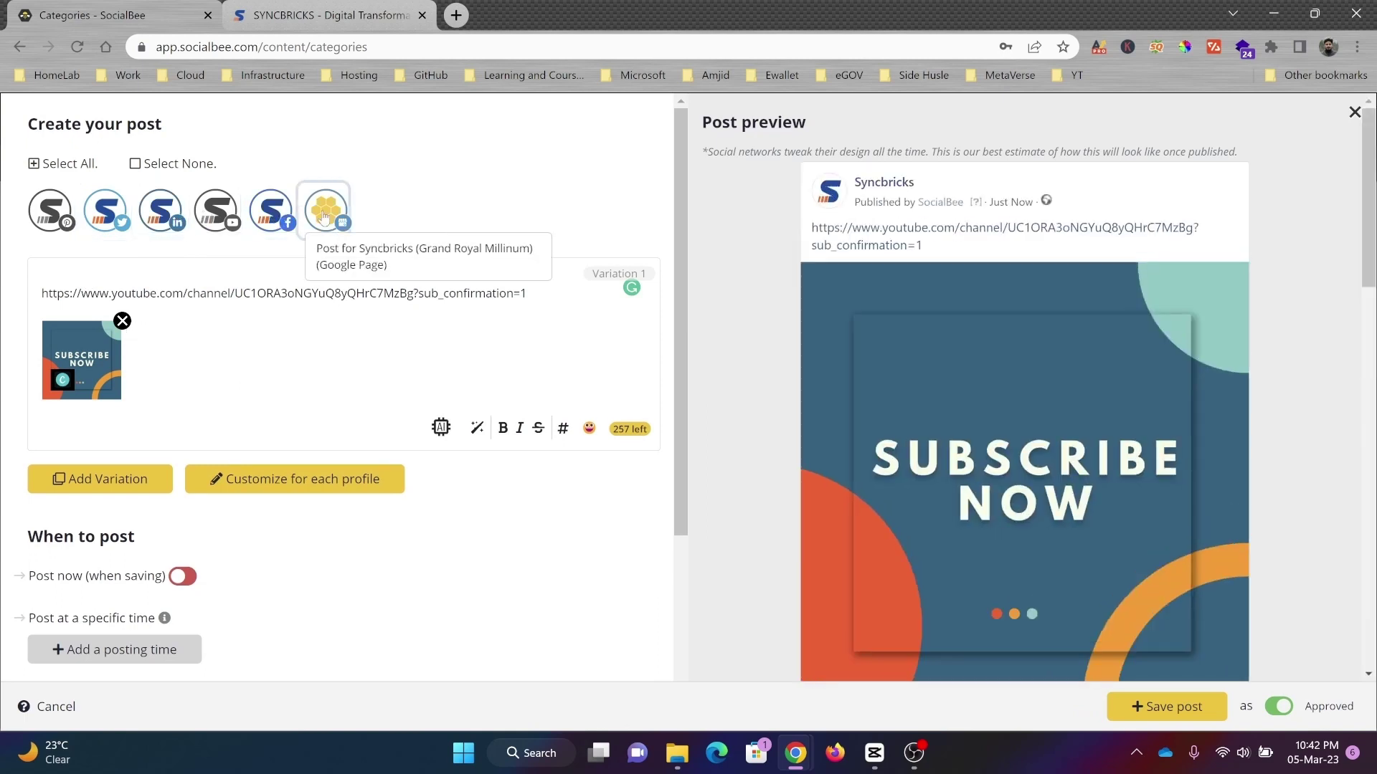
pyautogui.scroll(-4, 112, 313)
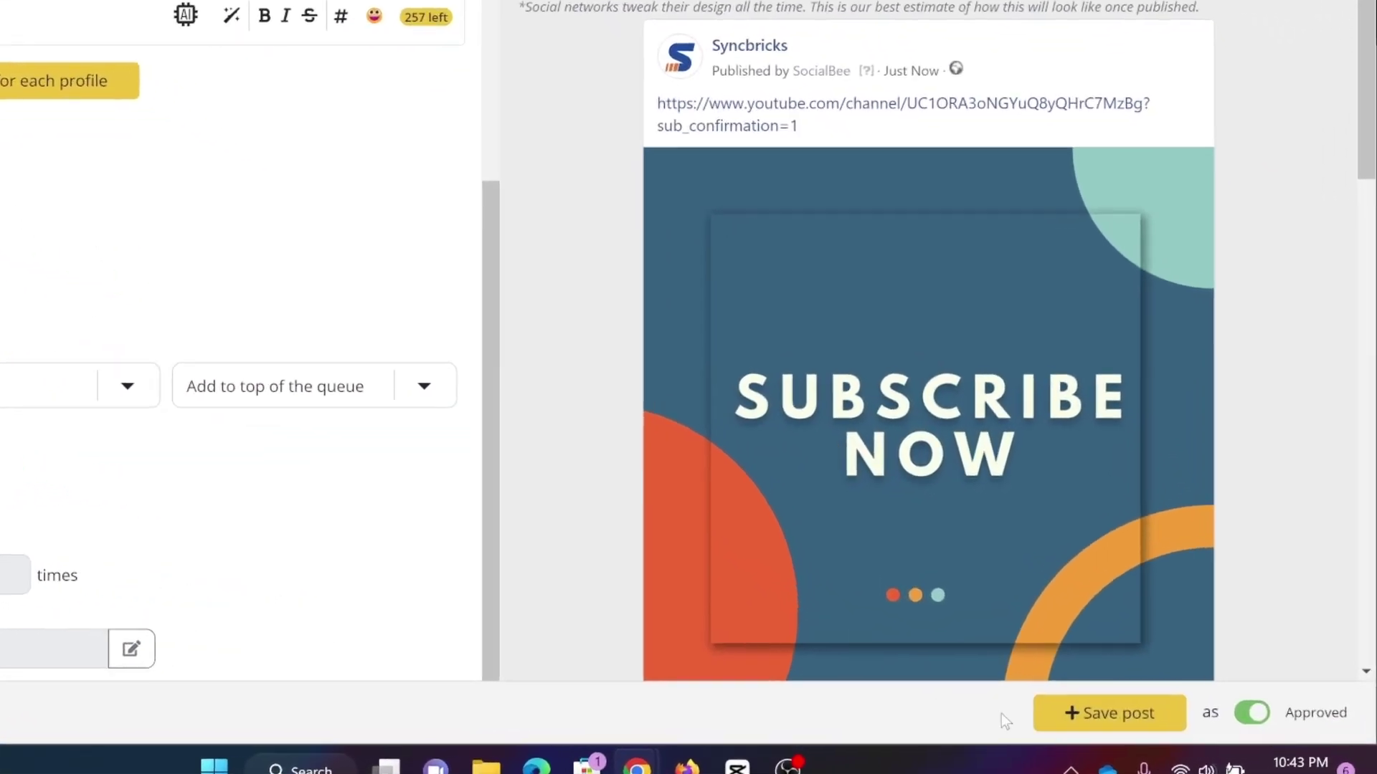
pyautogui.click(1227, 747)
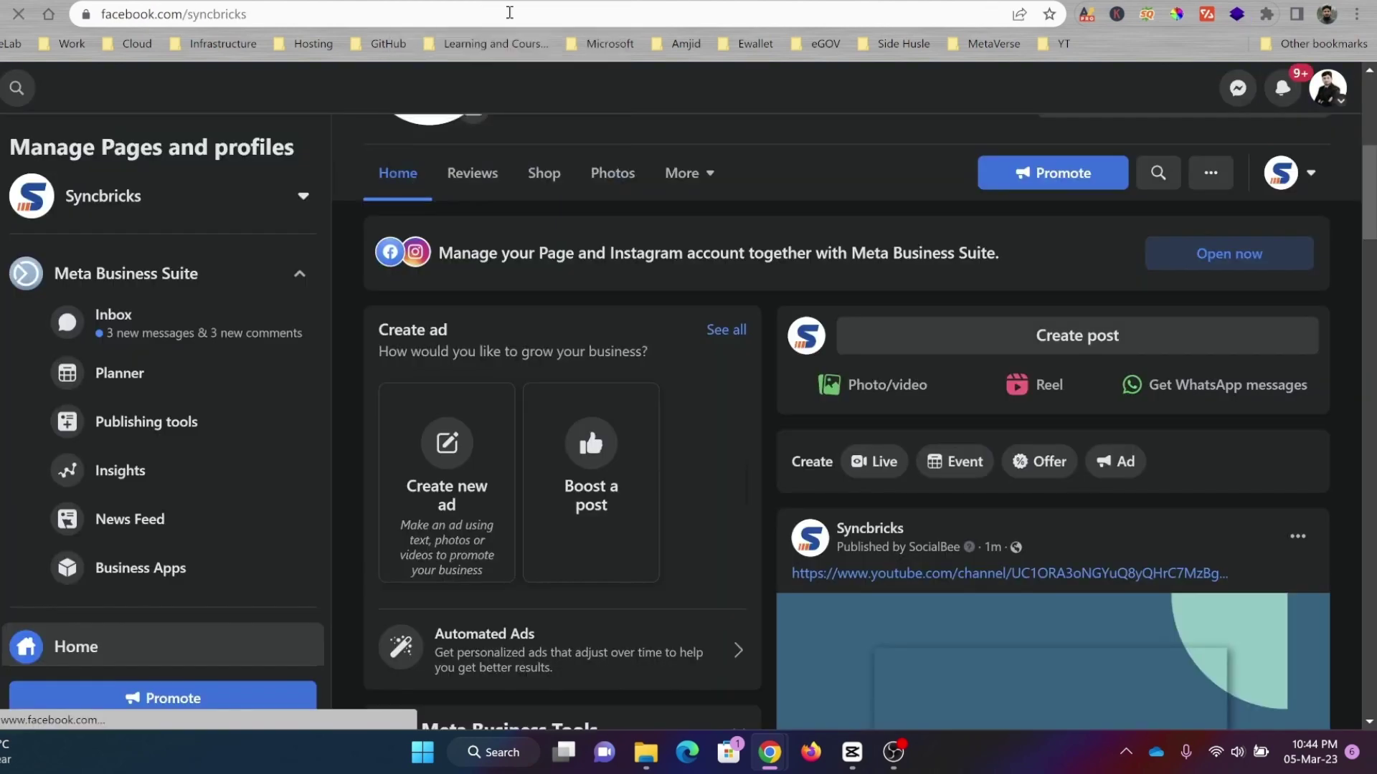
# Step: Scroll the Syncbricks Facebook page down to the SocialBee-published SUBSCRIBE NOW post
pyautogui.scroll(-6, 1076, 351)
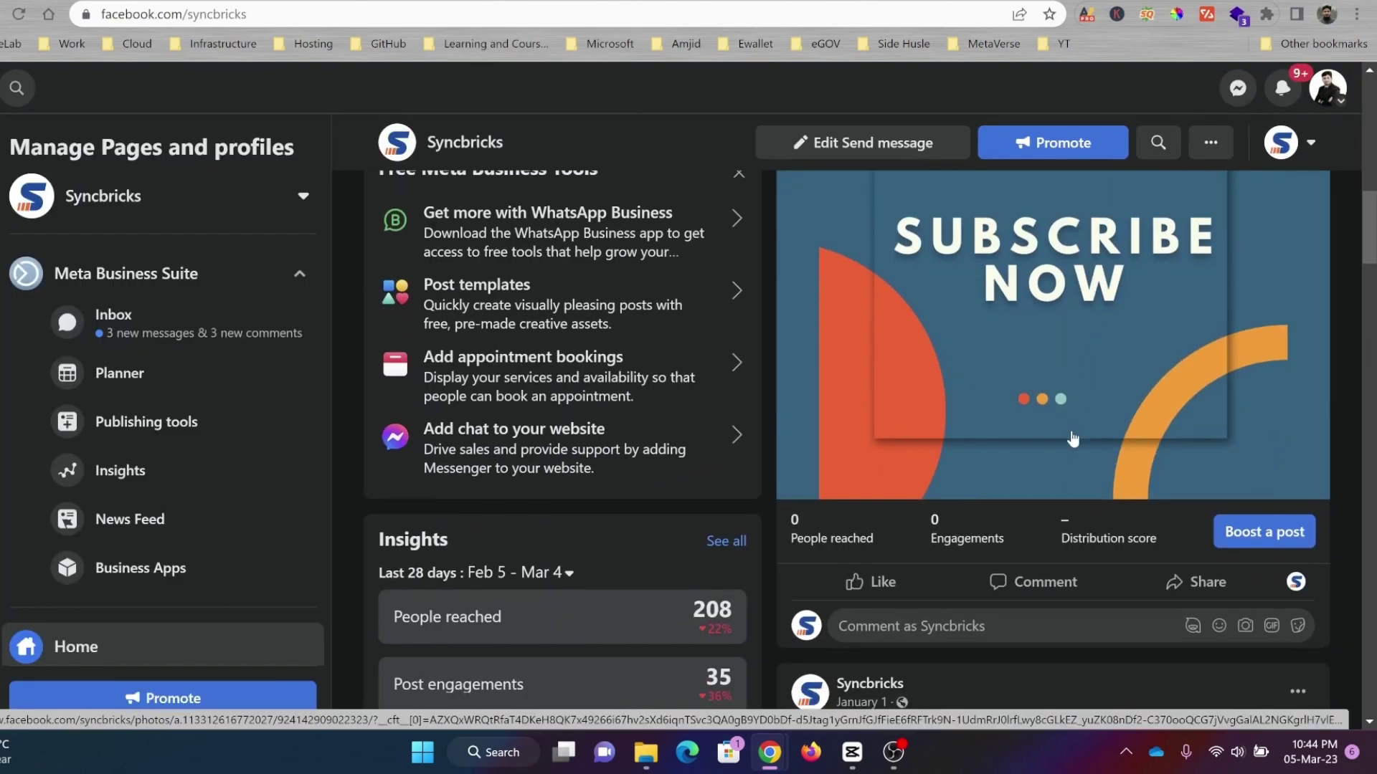